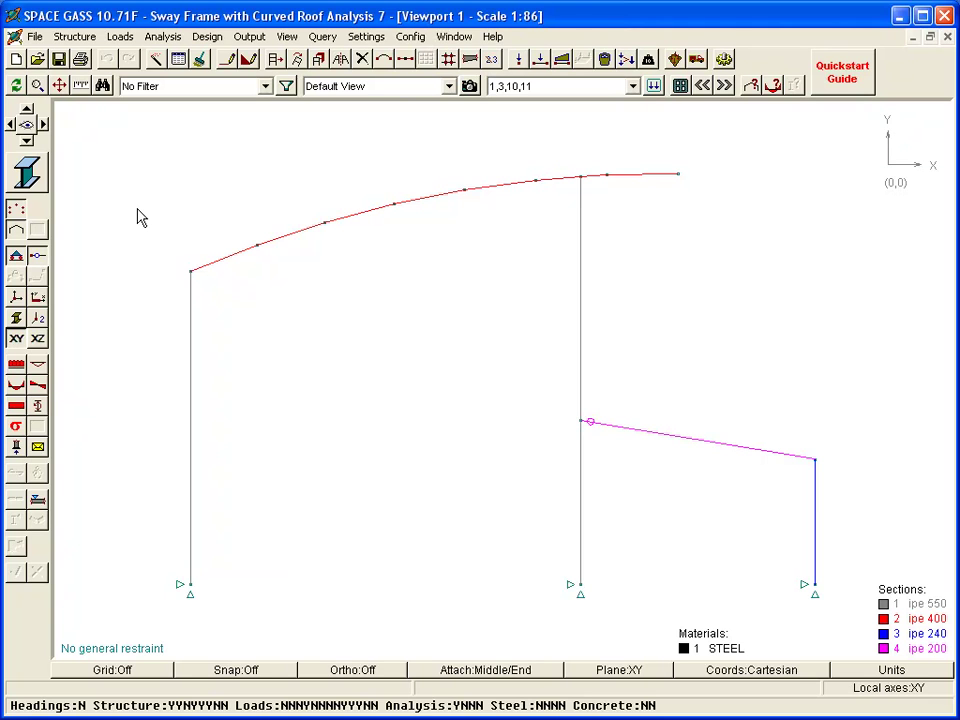
# Set an oblique 3-D view from the 30,10 preset, adjust rotation and tilt, and zoom out.
pyautogui.click(26, 124)
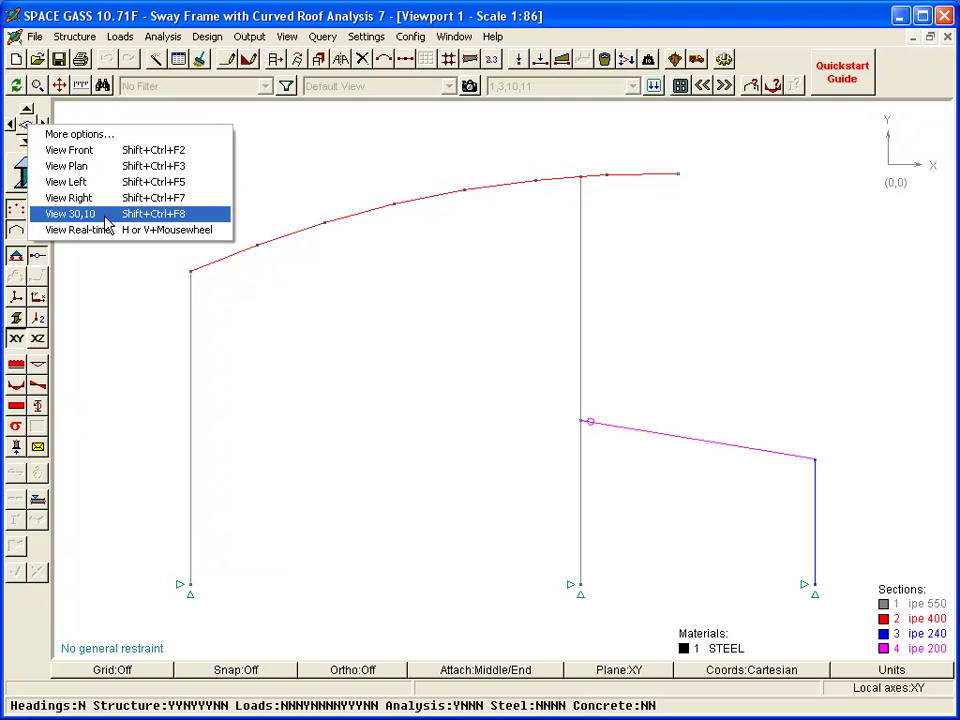
pyautogui.click(75, 213)
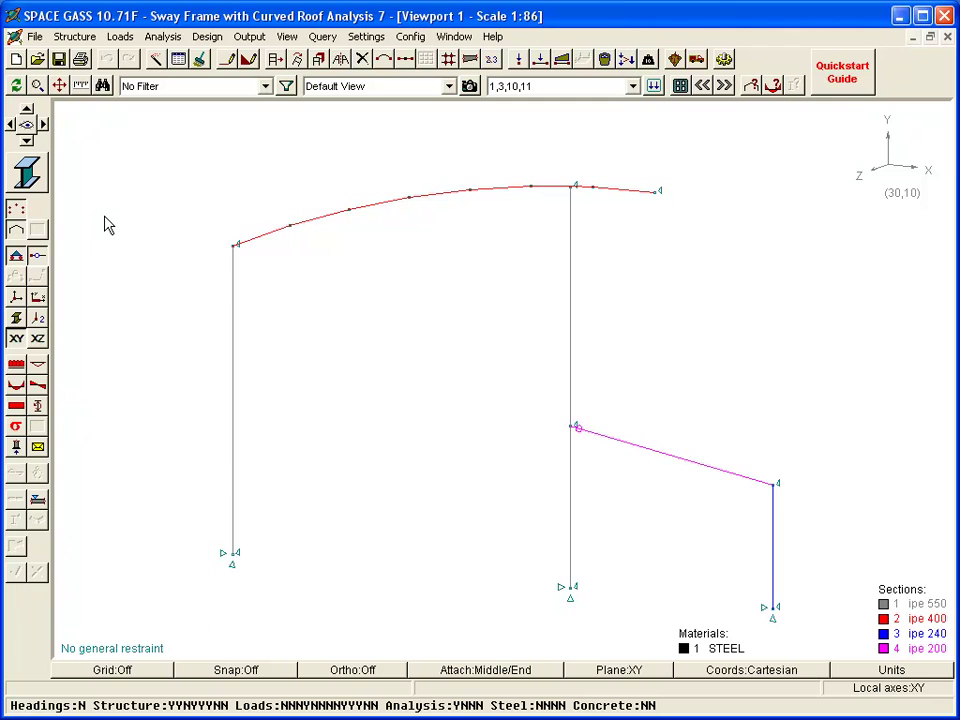
pyautogui.press('Right')
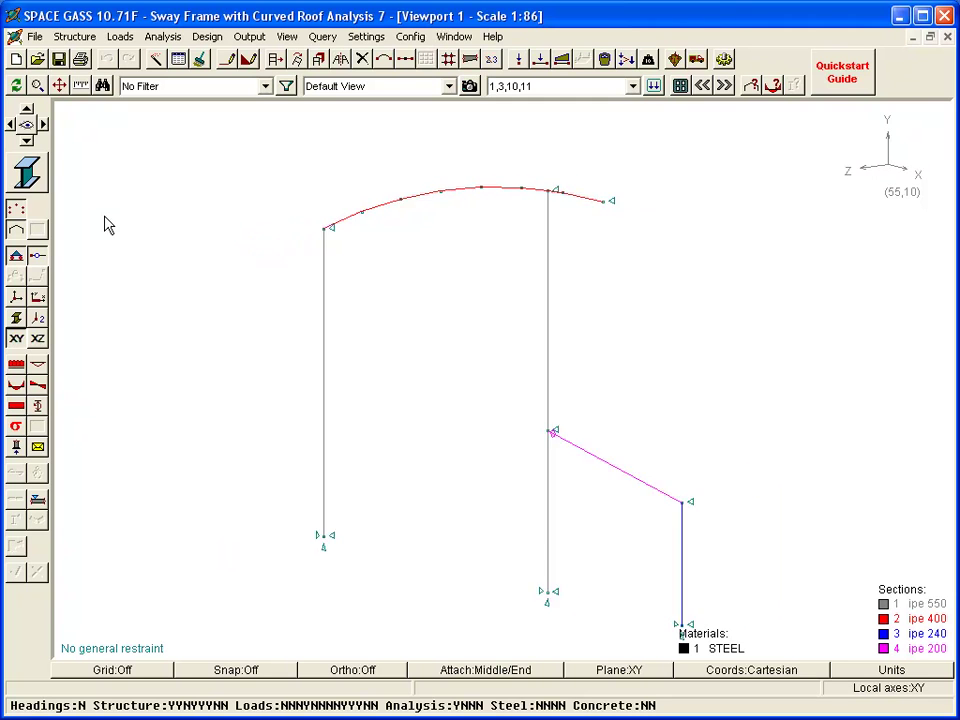
pyautogui.press('Left')
pyautogui.press('Up')
pyautogui.press('Up')
pyautogui.press('Up')
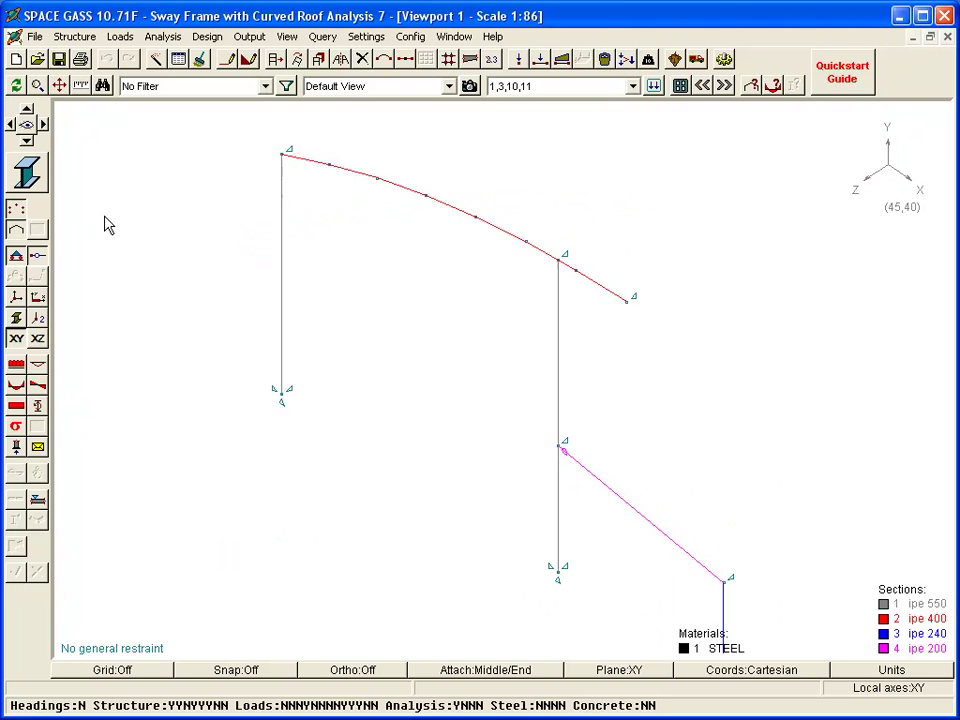
pyautogui.press('Down')
pyautogui.press('Down')
pyautogui.press('pagedown')
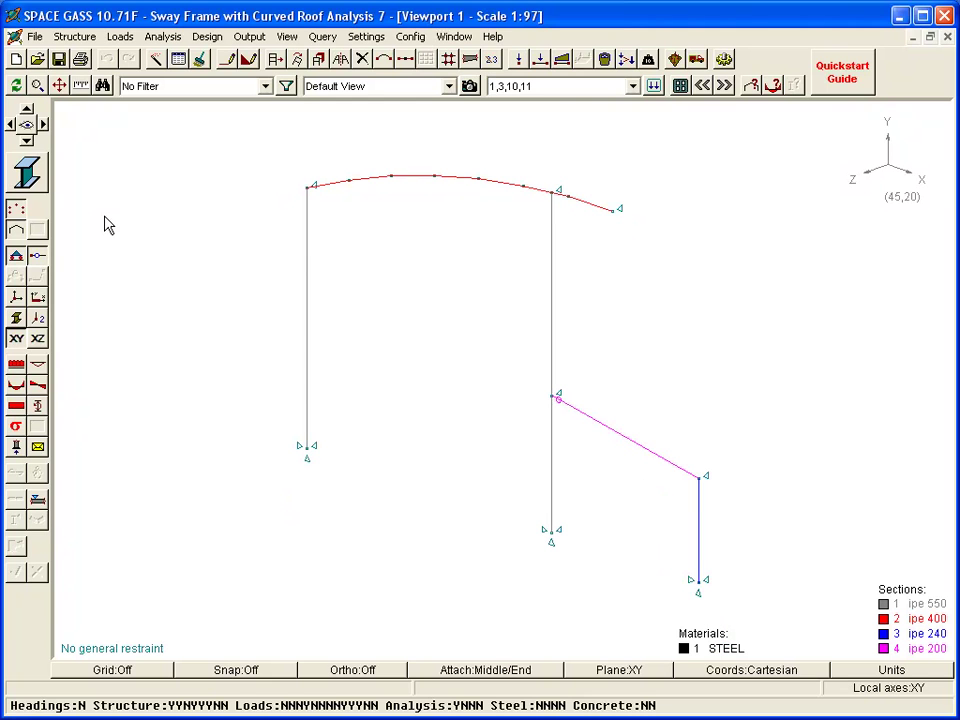
# Window-select every member of the frame.
pyautogui.click(244, 127)
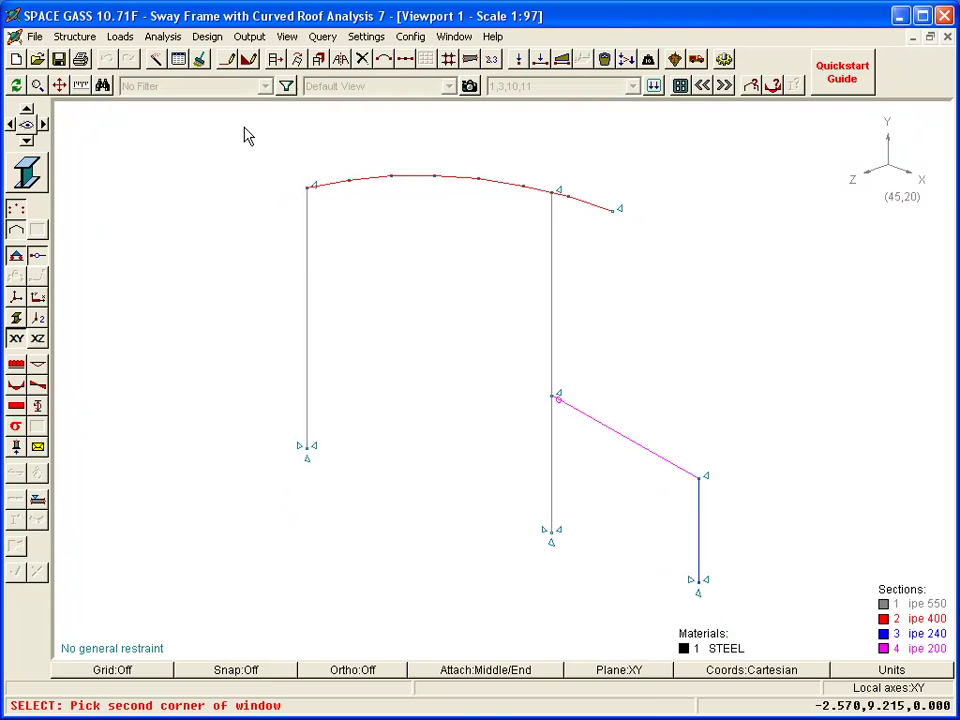
pyautogui.click(745, 602)
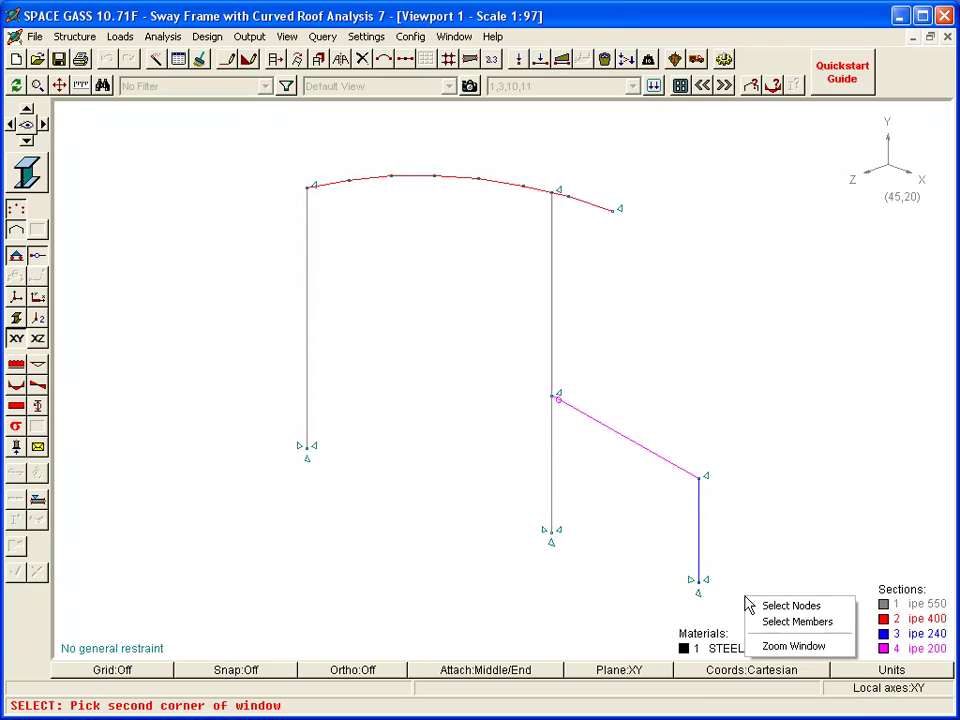
pyautogui.click(778, 622)
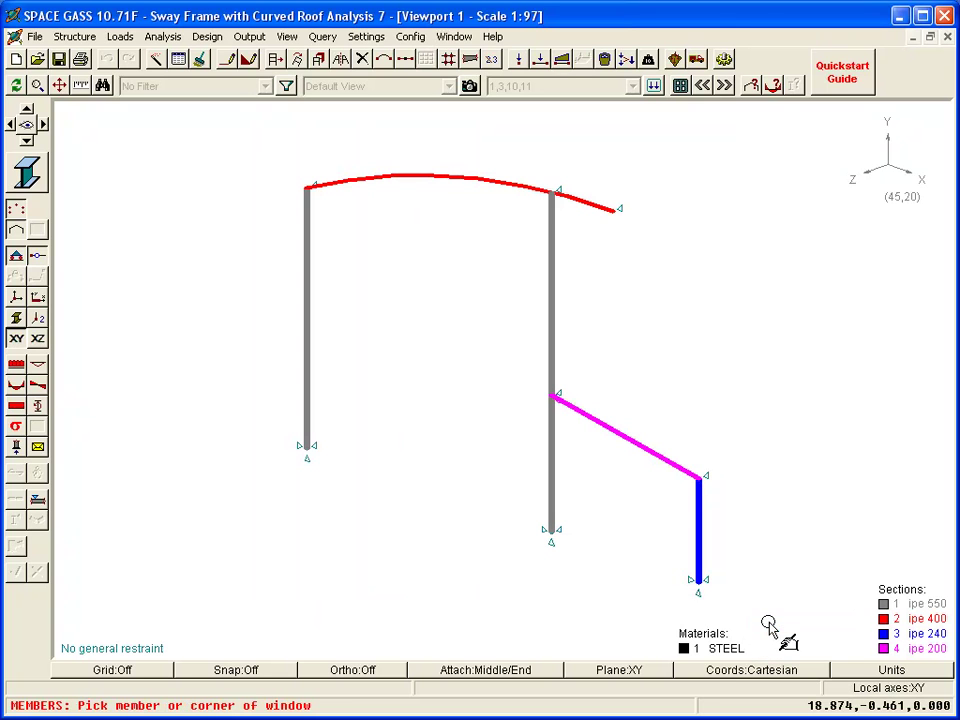
# Copy the frame along a line from the column base at @0,0,-8, making 6 extra copies.
pyautogui.rightClick(422, 254)
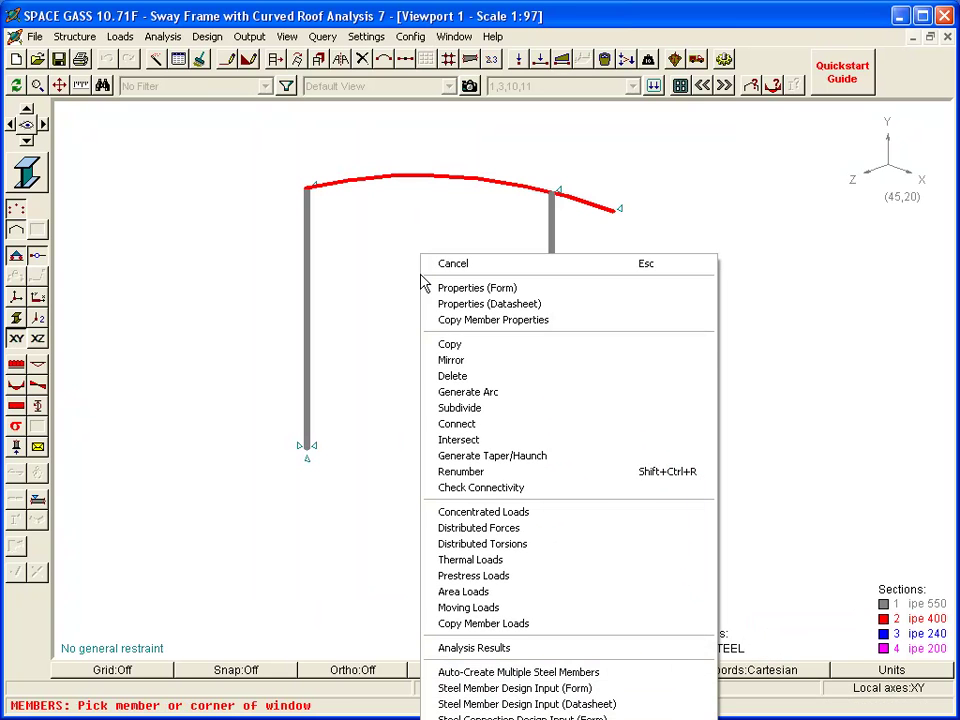
pyautogui.click(433, 349)
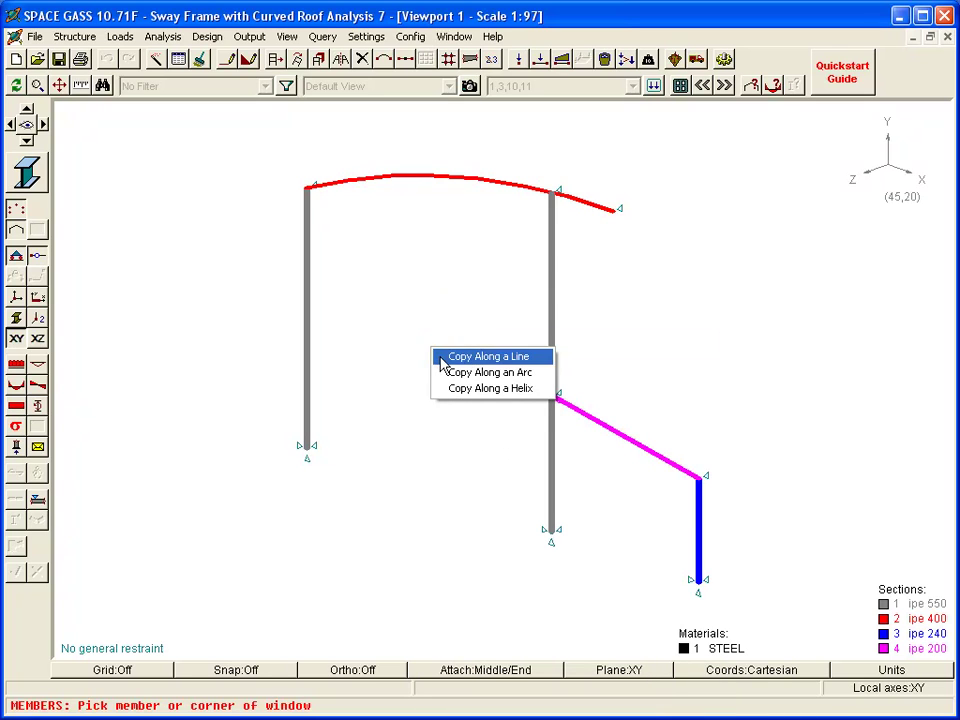
pyautogui.click(440, 358)
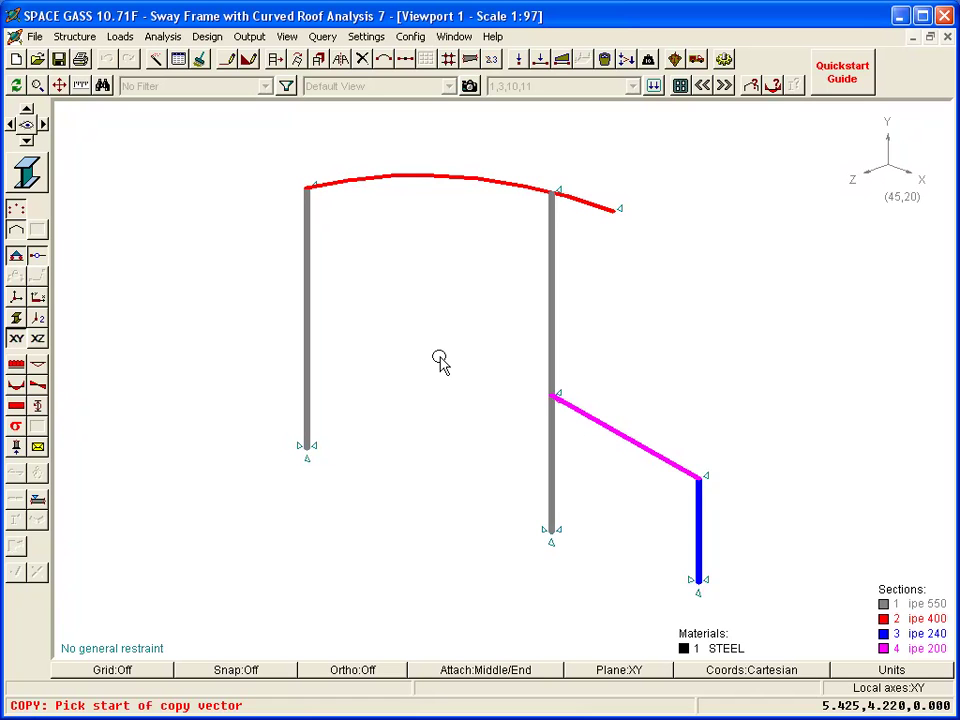
pyautogui.click(309, 449)
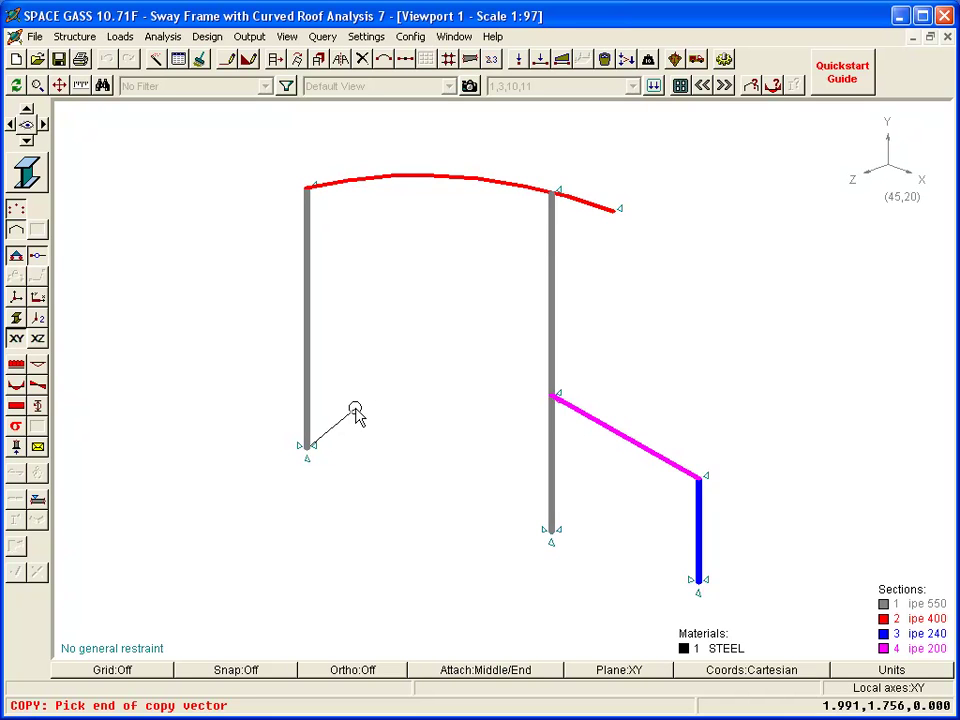
pyautogui.write('@')
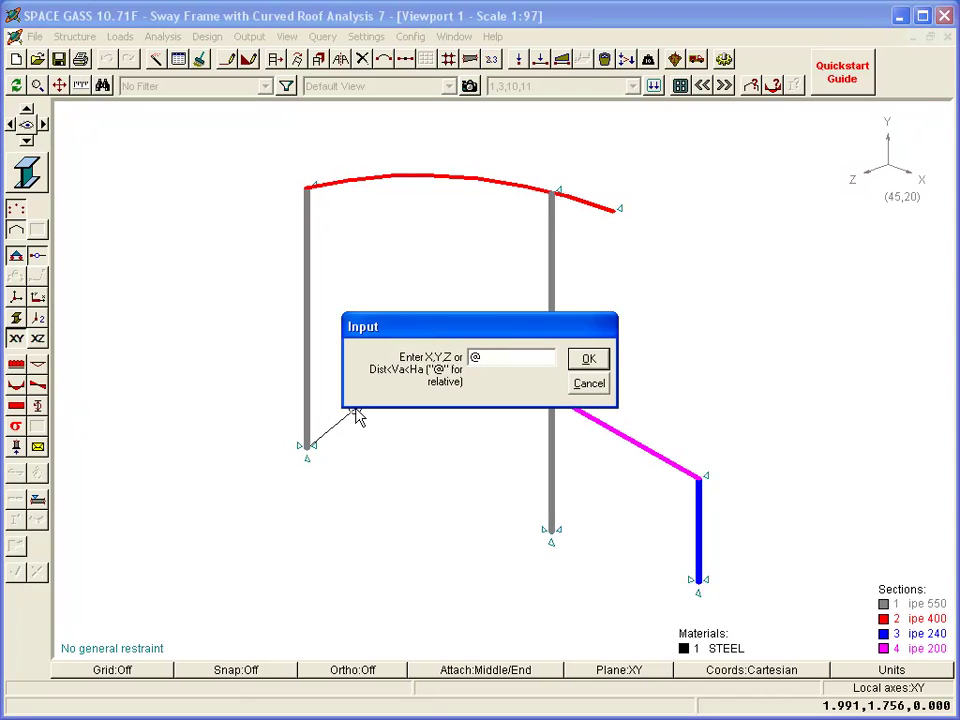
pyautogui.write('0,0,-8')
pyautogui.press('Return')
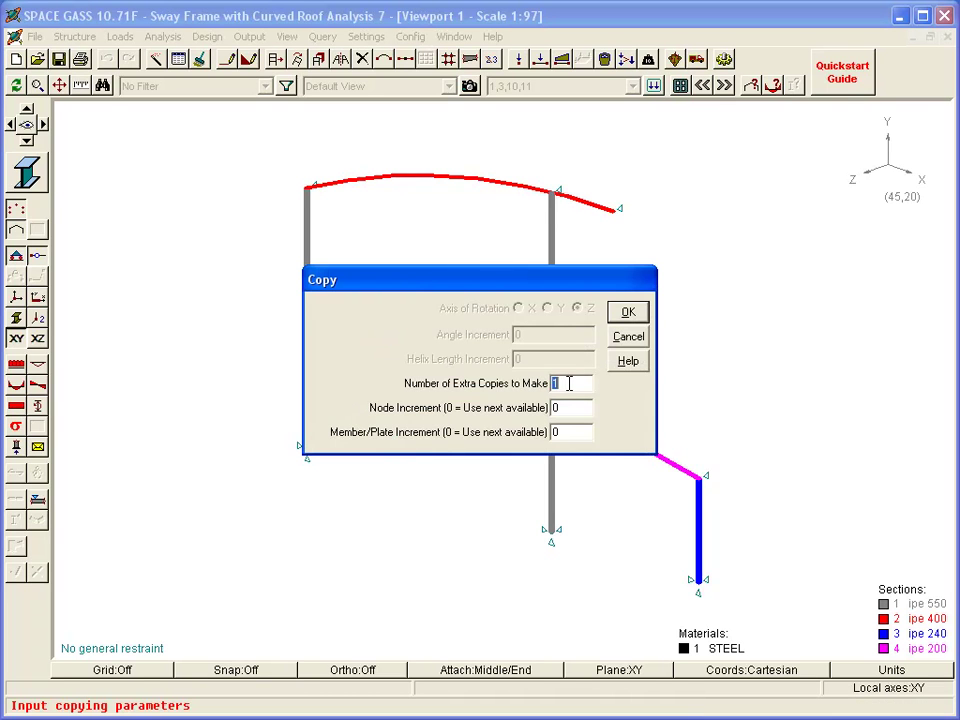
pyautogui.write('6')
pyautogui.click(629, 312)
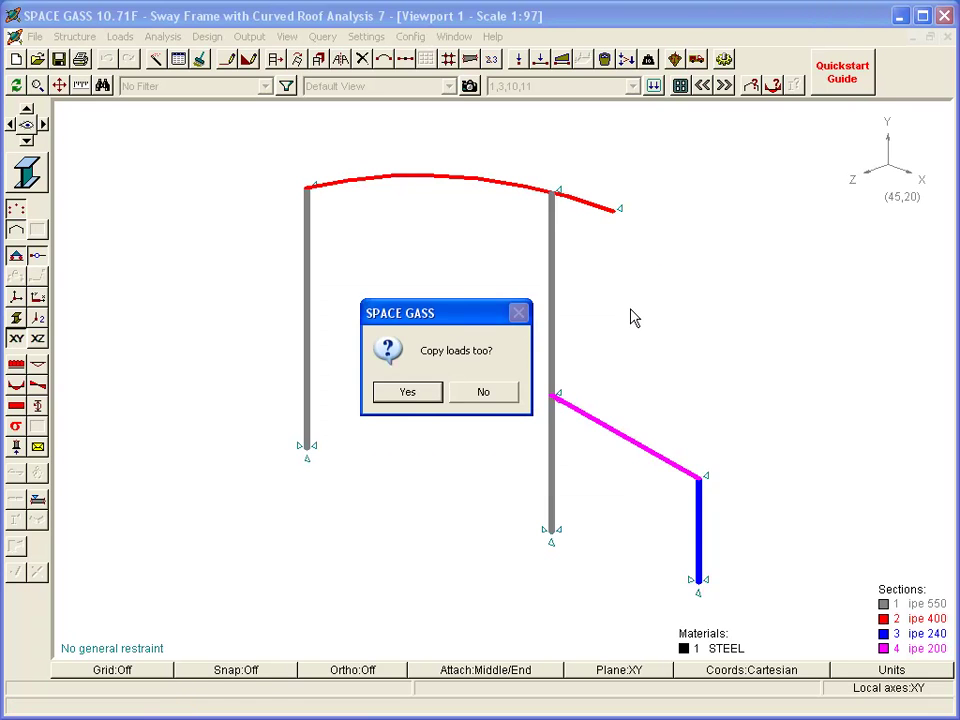
pyautogui.press('Return')
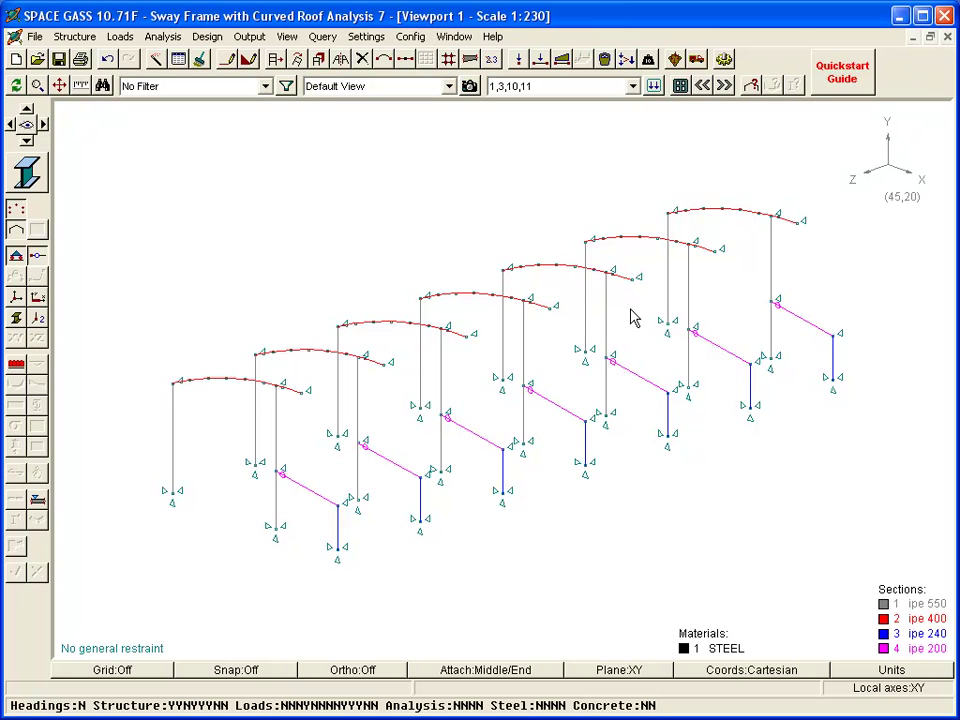
# Draw six struts from frame one to frame two at roof, column, interior and lower-rafter joints.
pyautogui.click(229, 60)
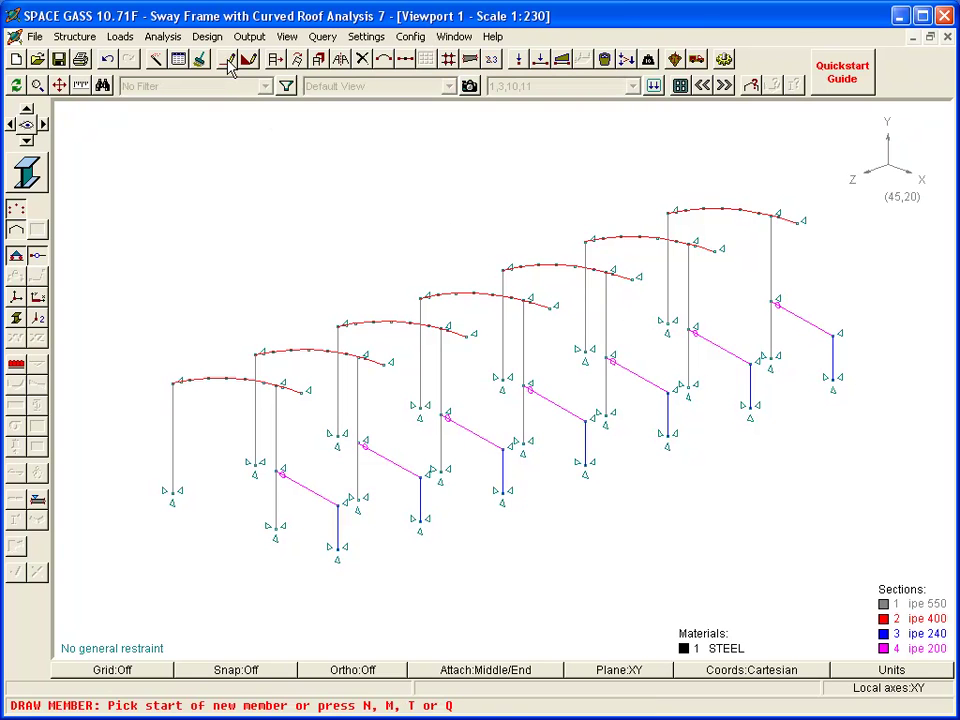
pyautogui.click(172, 384)
pyautogui.click(257, 356)
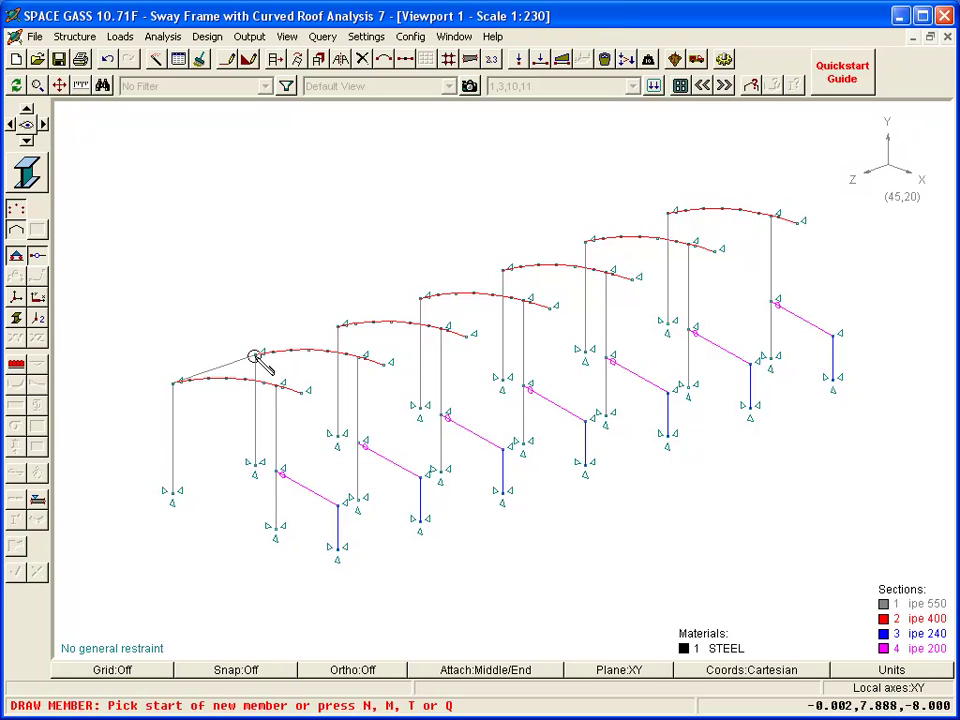
pyautogui.click(173, 437)
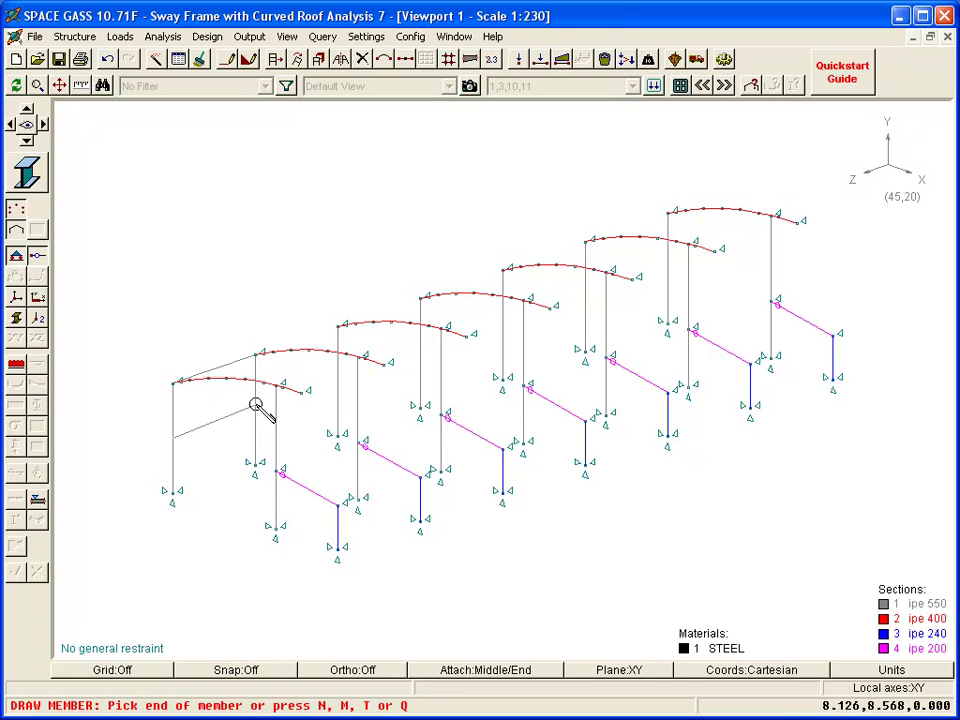
pyautogui.click(257, 406)
pyautogui.click(282, 384)
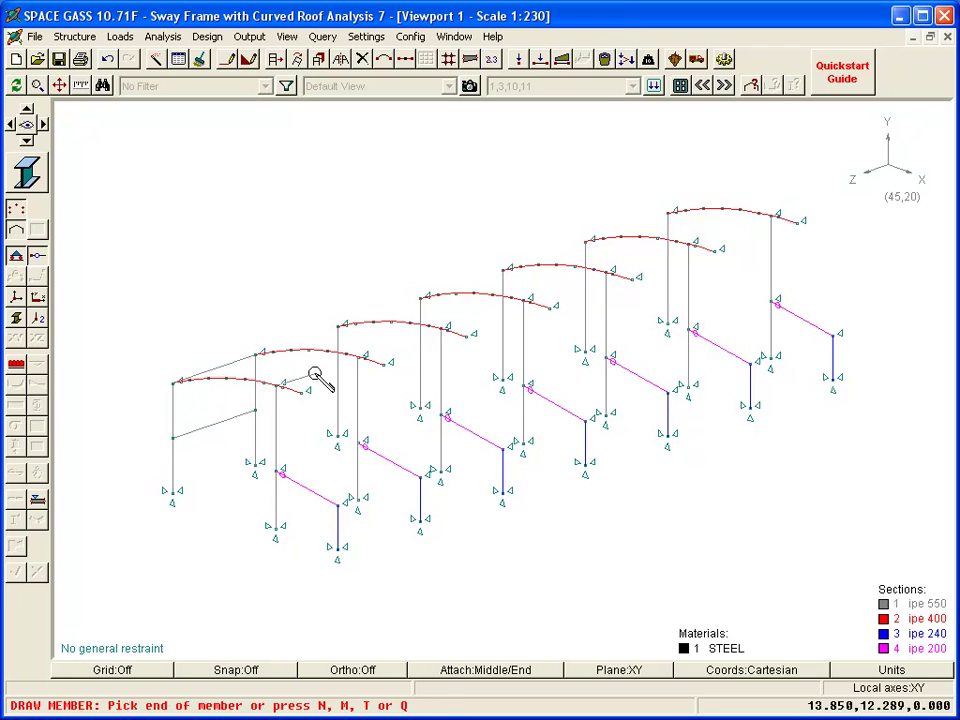
pyautogui.click(358, 359)
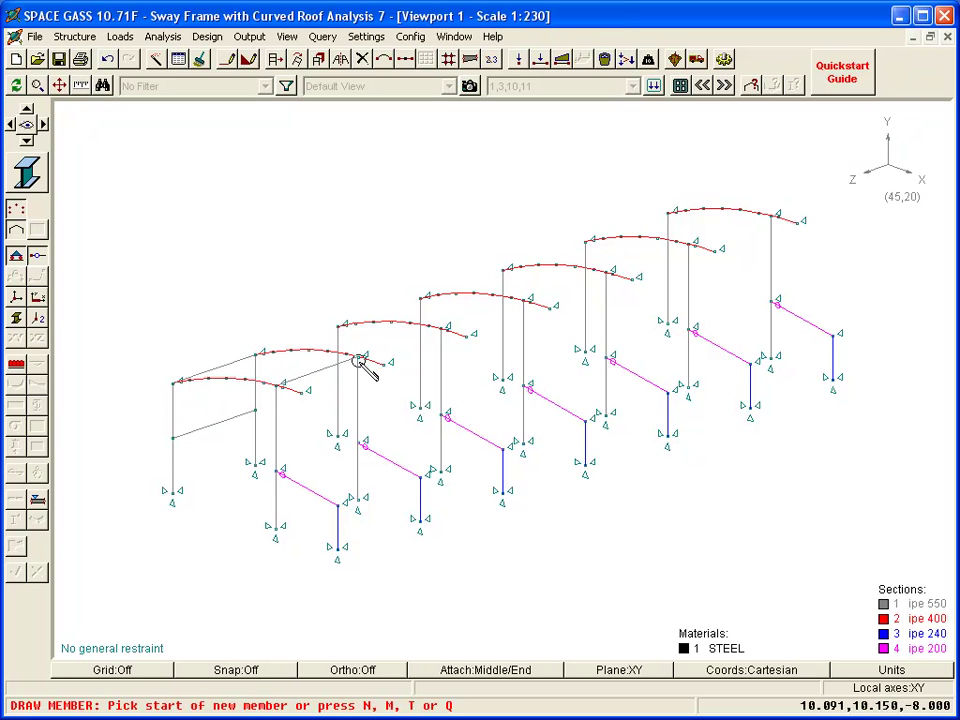
pyautogui.click(303, 392)
pyautogui.click(382, 366)
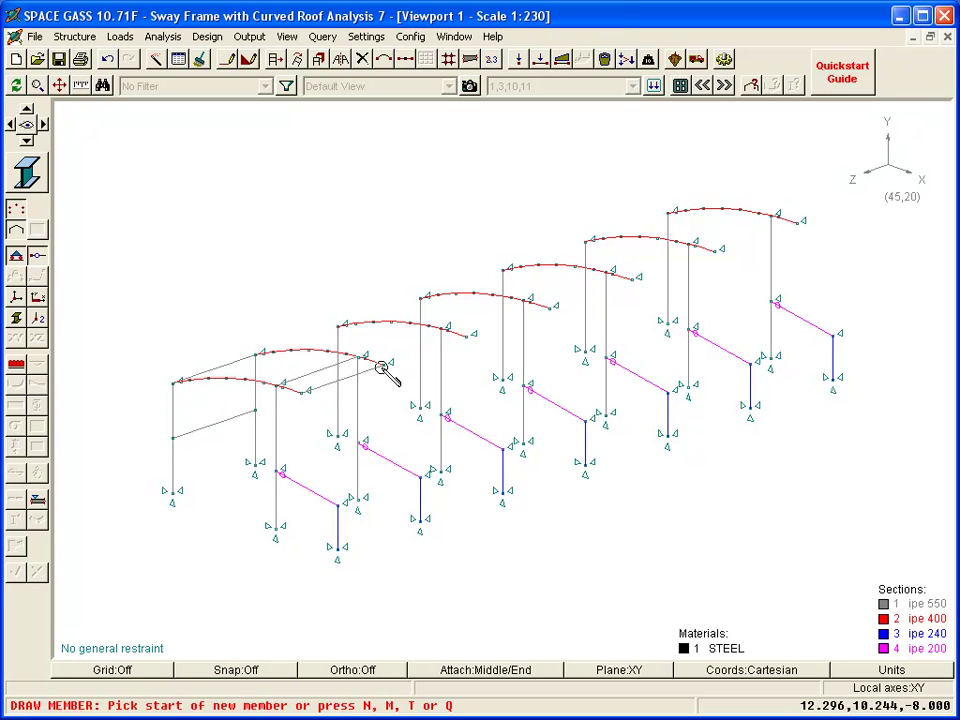
pyautogui.click(282, 469)
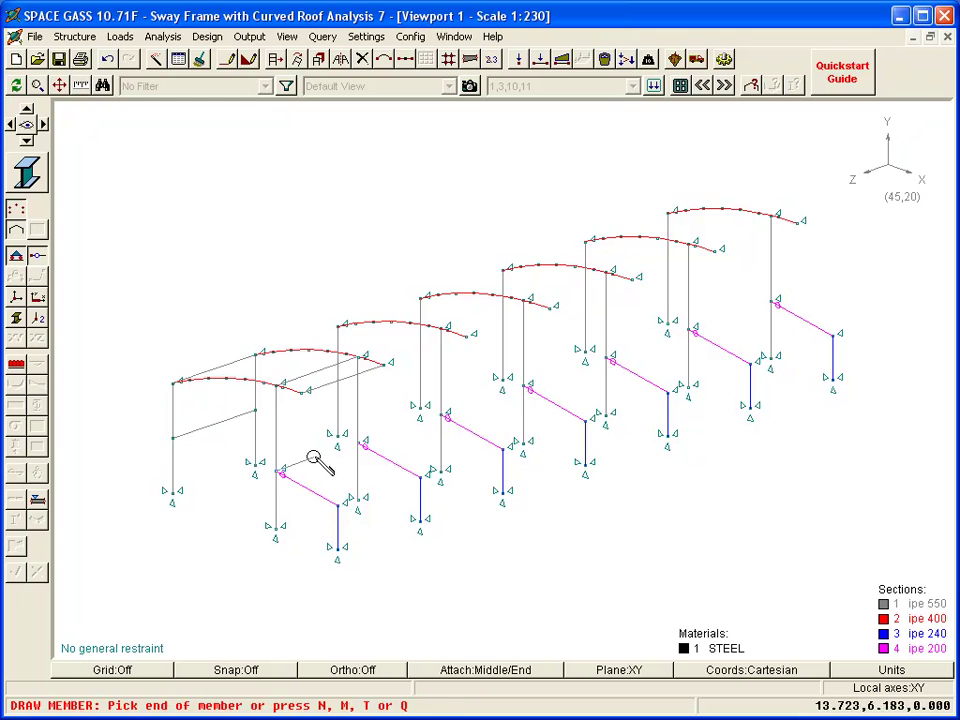
pyautogui.click(362, 441)
pyautogui.click(350, 498)
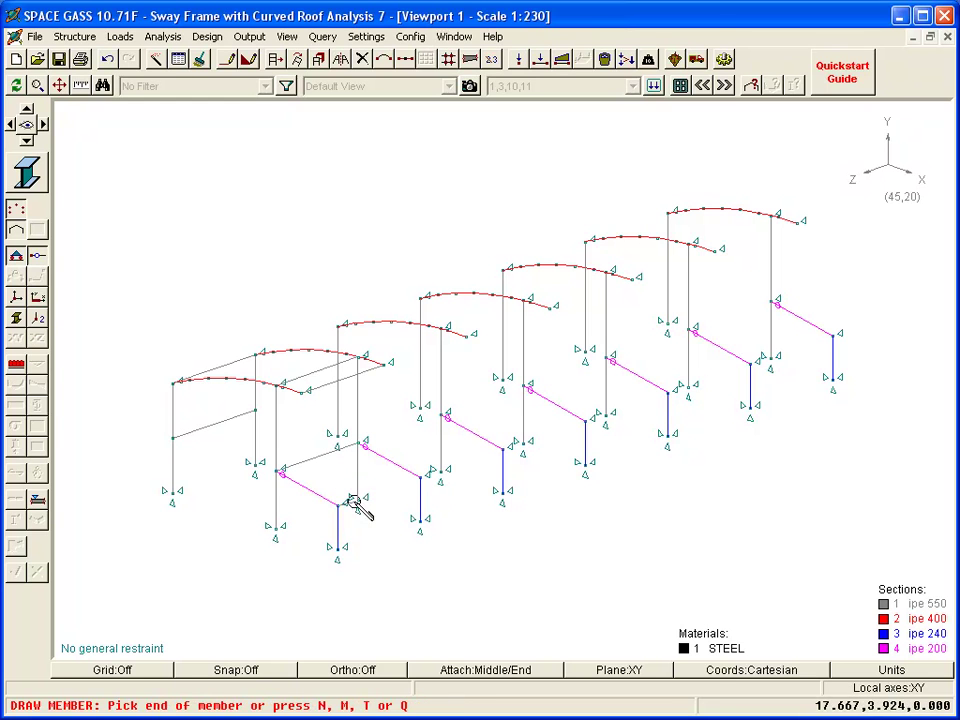
pyautogui.click(422, 480)
pyautogui.press('Escape')
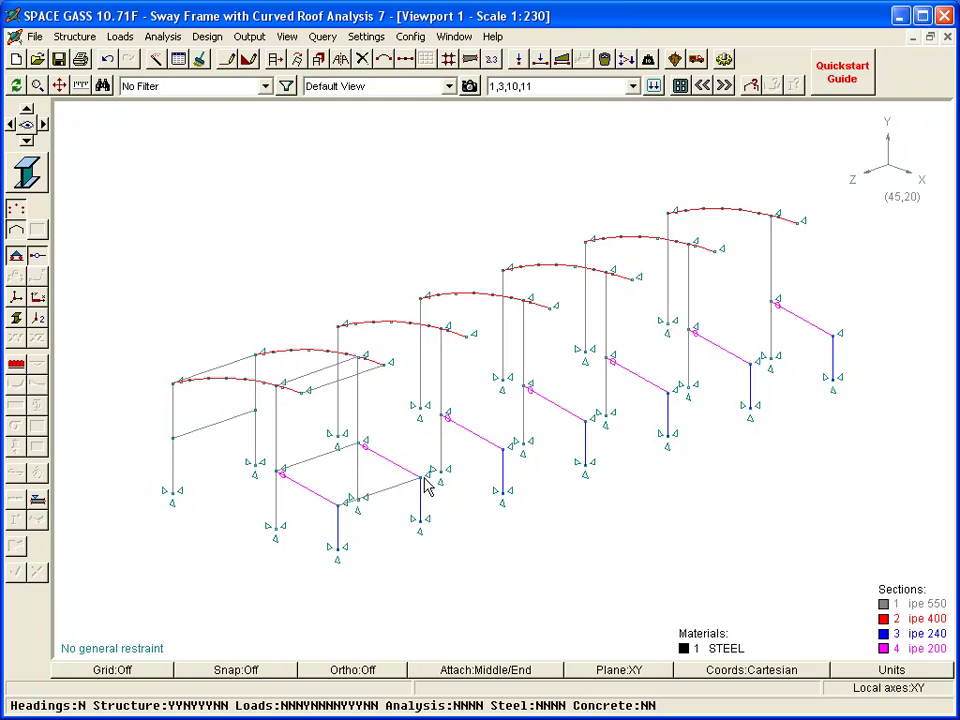
# Select the six new struts between the first two frames.
pyautogui.click(386, 489)
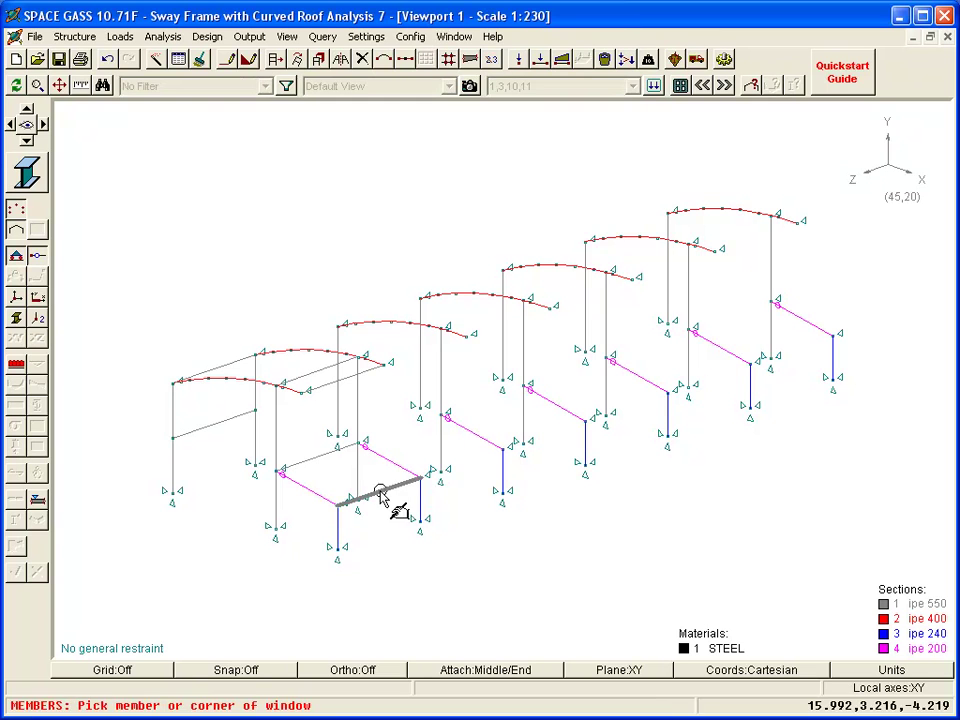
pyautogui.click(316, 457)
pyautogui.click(320, 378)
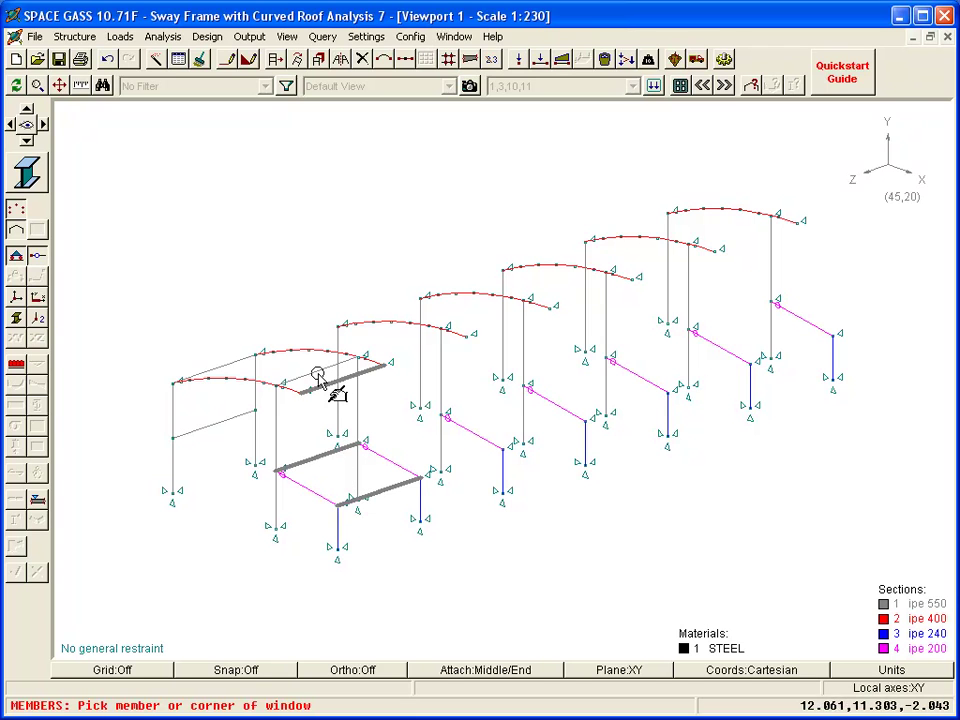
pyautogui.click(232, 365)
pyautogui.click(226, 420)
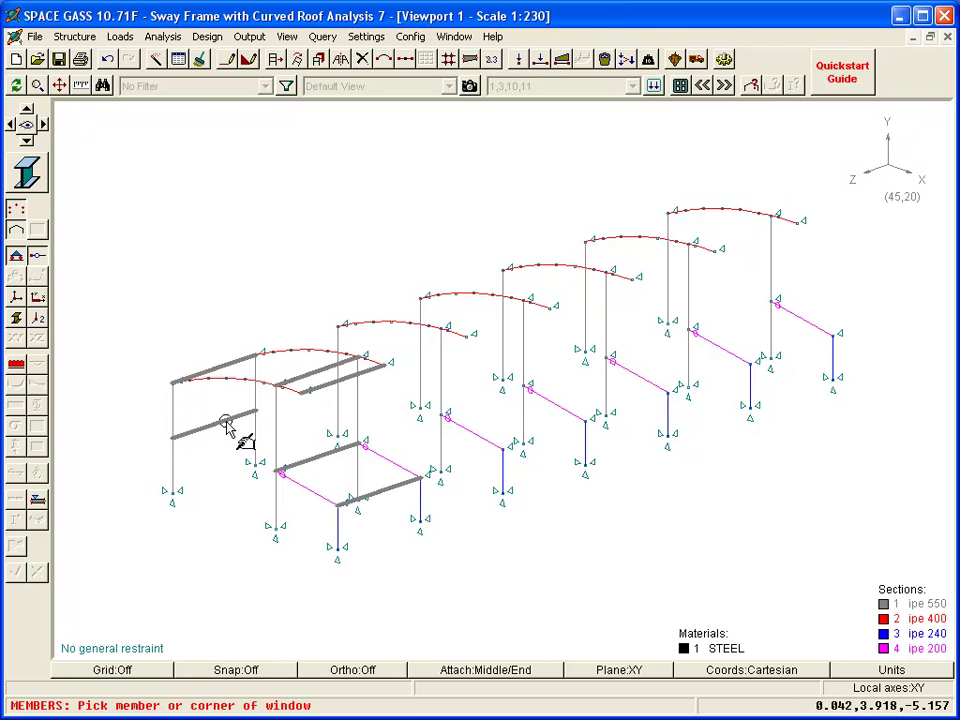
# Assign the struts section 5 as a Euro2 uap 200 channel.
pyautogui.rightClick(316, 213)
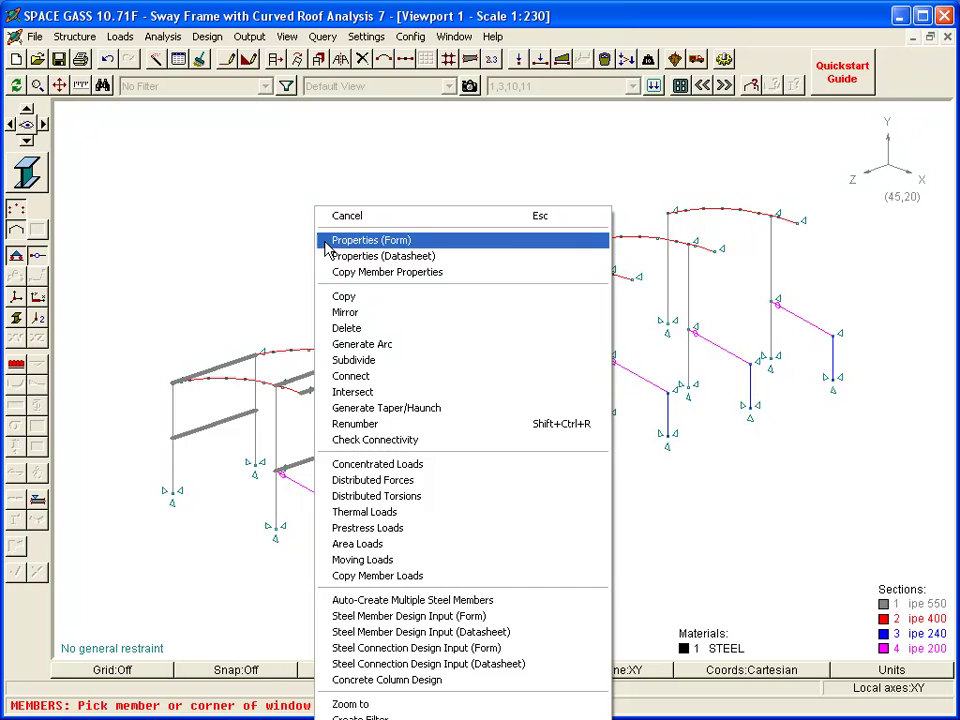
pyautogui.click(324, 244)
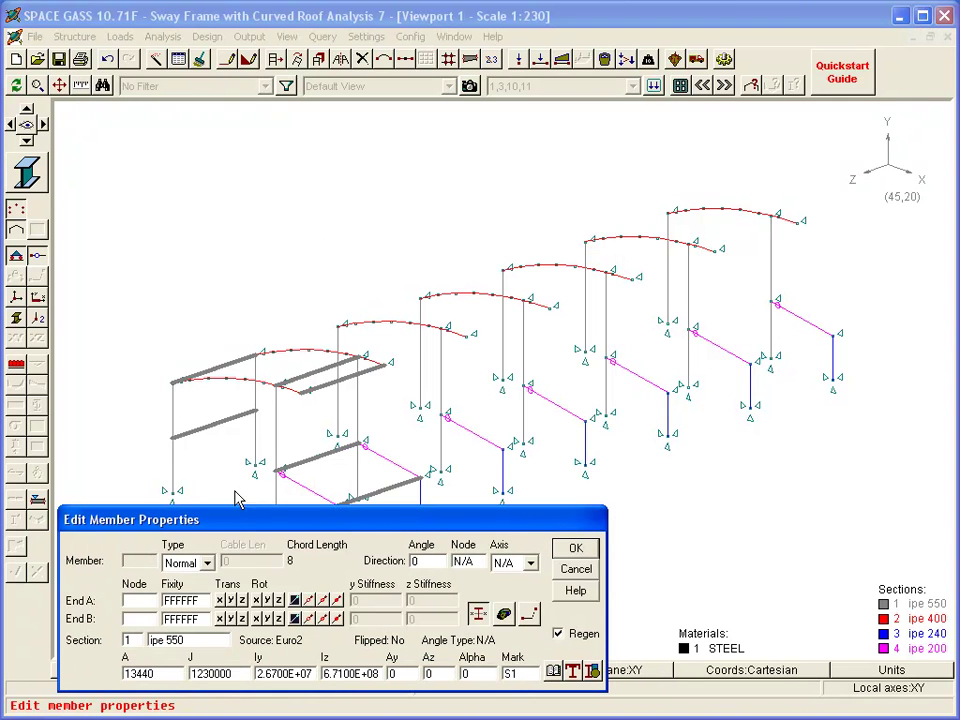
pyautogui.click(139, 640)
pyautogui.doubleClick(139, 640)
pyautogui.write('5')
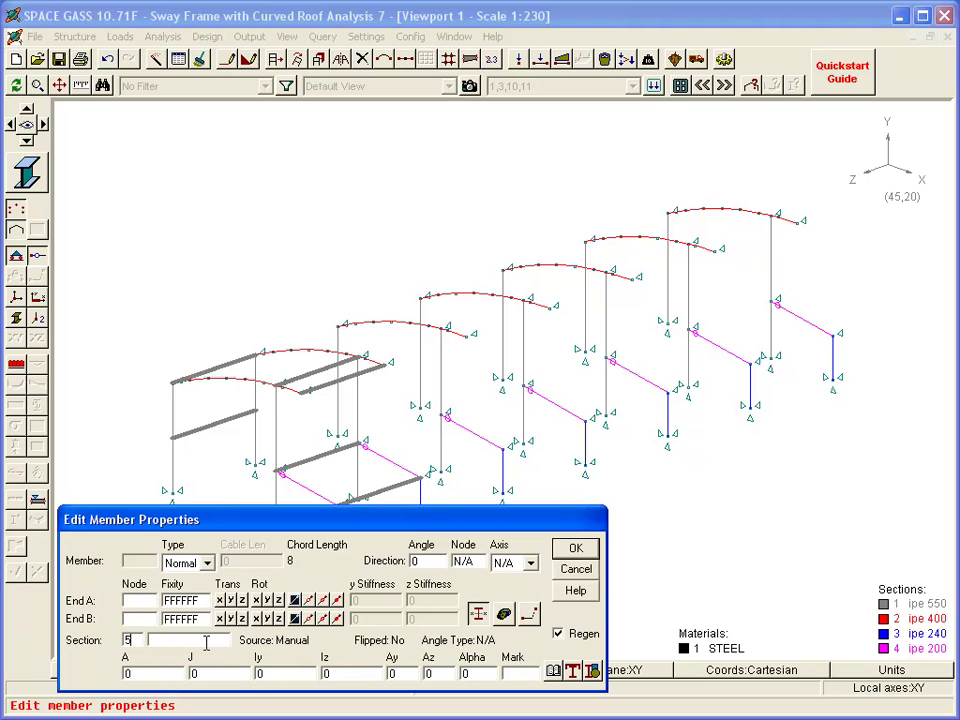
pyautogui.click(551, 671)
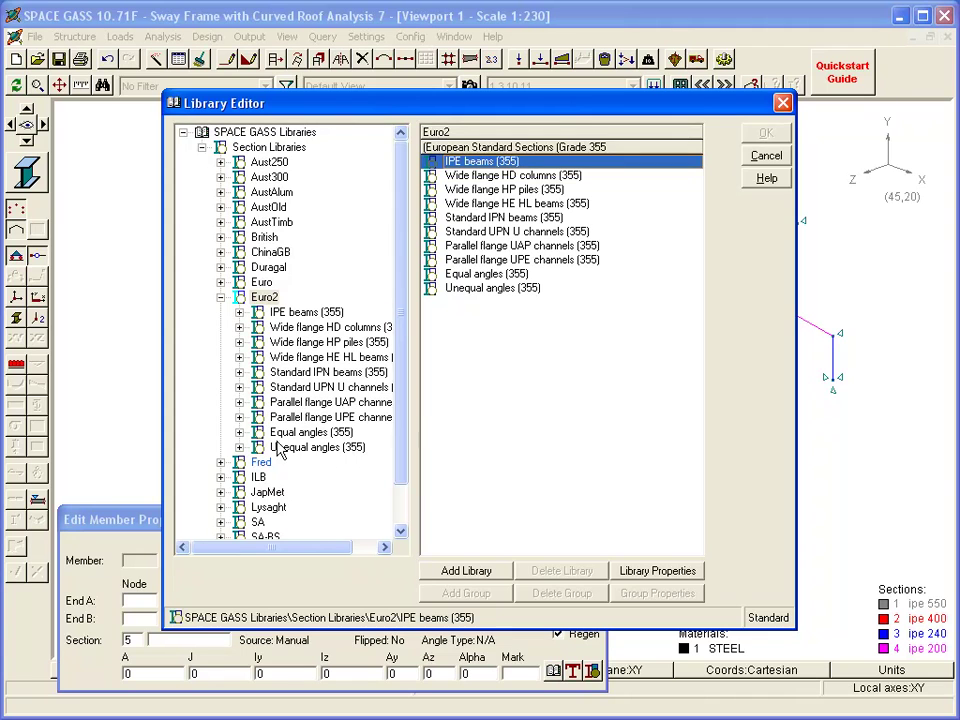
pyautogui.click(240, 403)
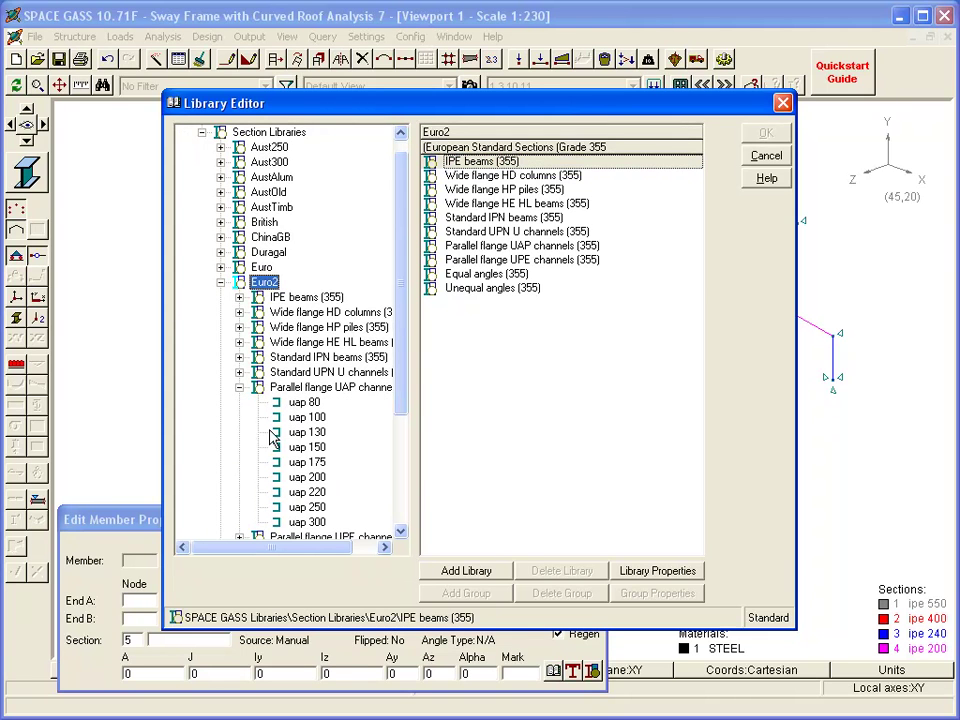
pyautogui.click(308, 480)
pyautogui.doubleClick(308, 480)
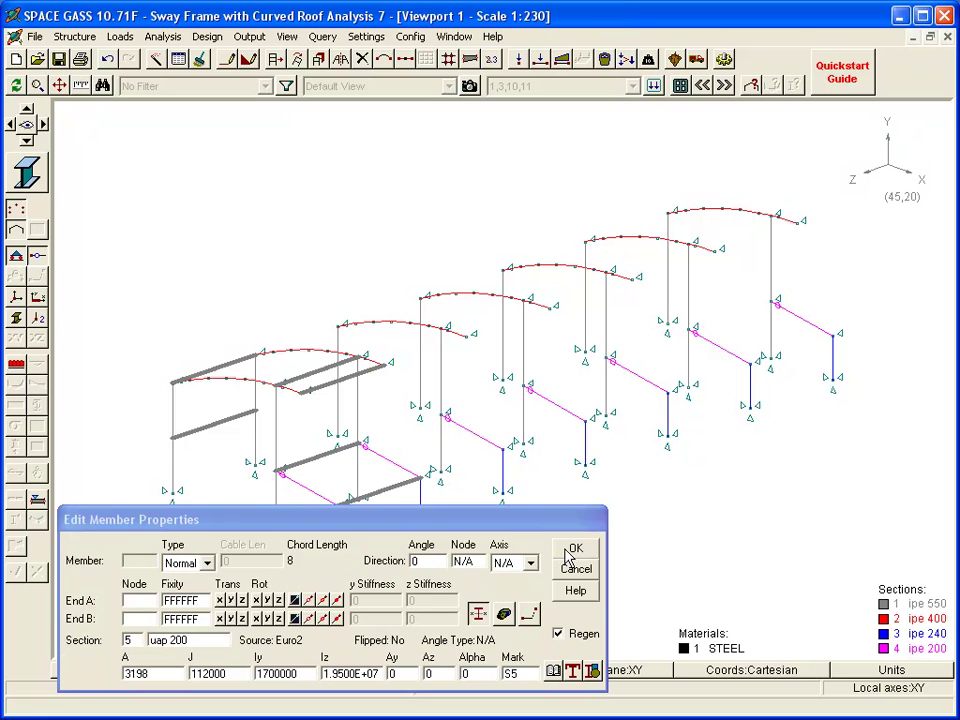
pyautogui.click(575, 550)
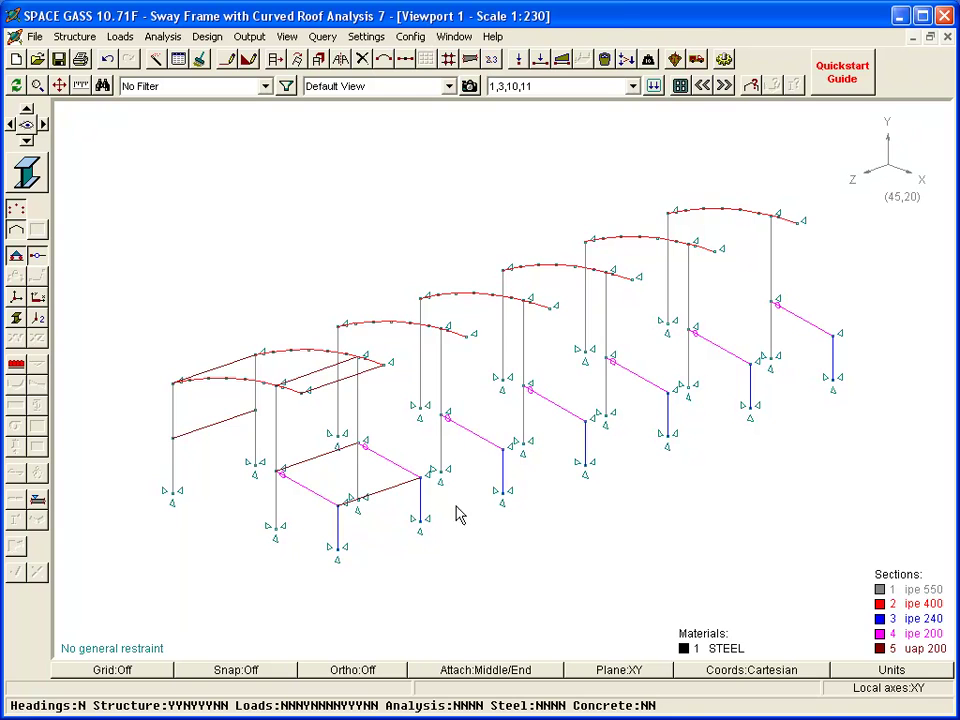
# Select the six uap 200 struts of the first bay.
pyautogui.click(395, 501)
pyautogui.click(330, 455)
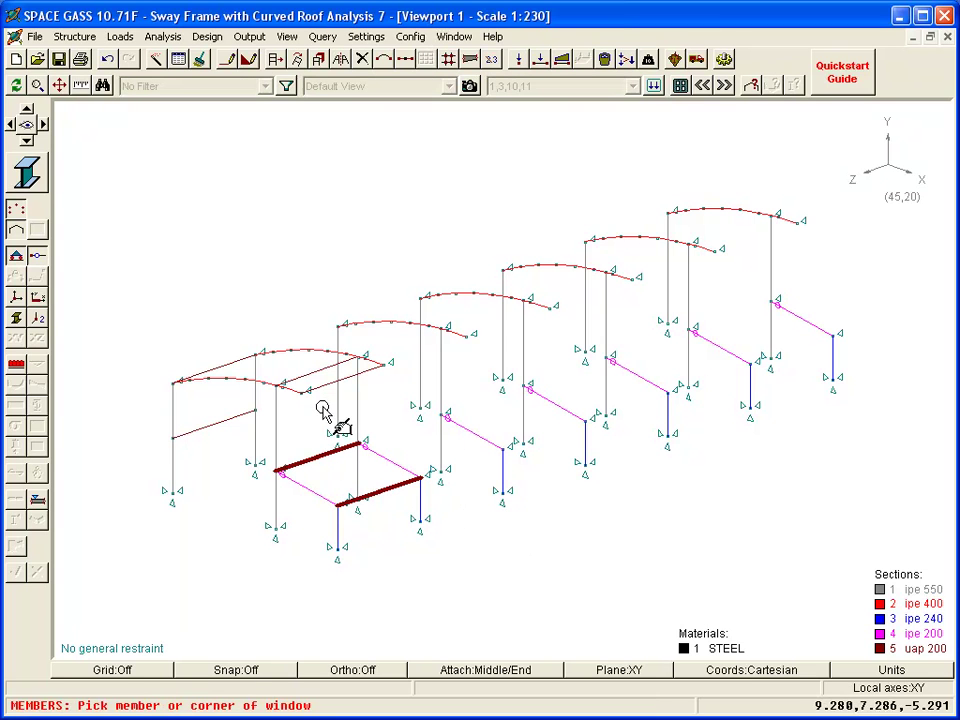
pyautogui.click(326, 386)
pyautogui.click(300, 377)
pyautogui.click(250, 370)
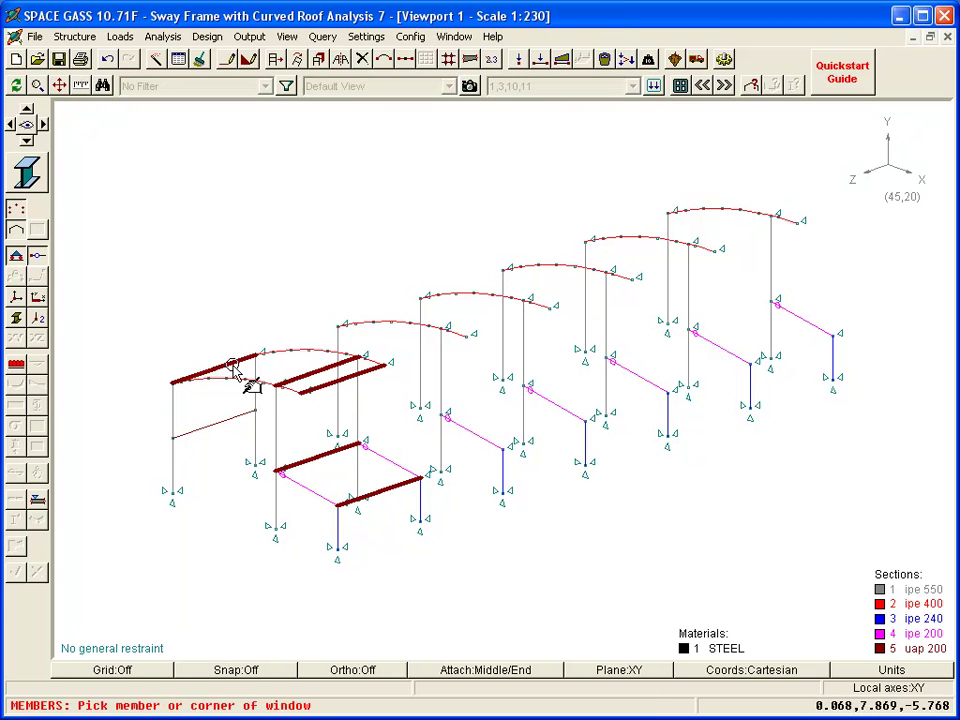
pyautogui.click(228, 422)
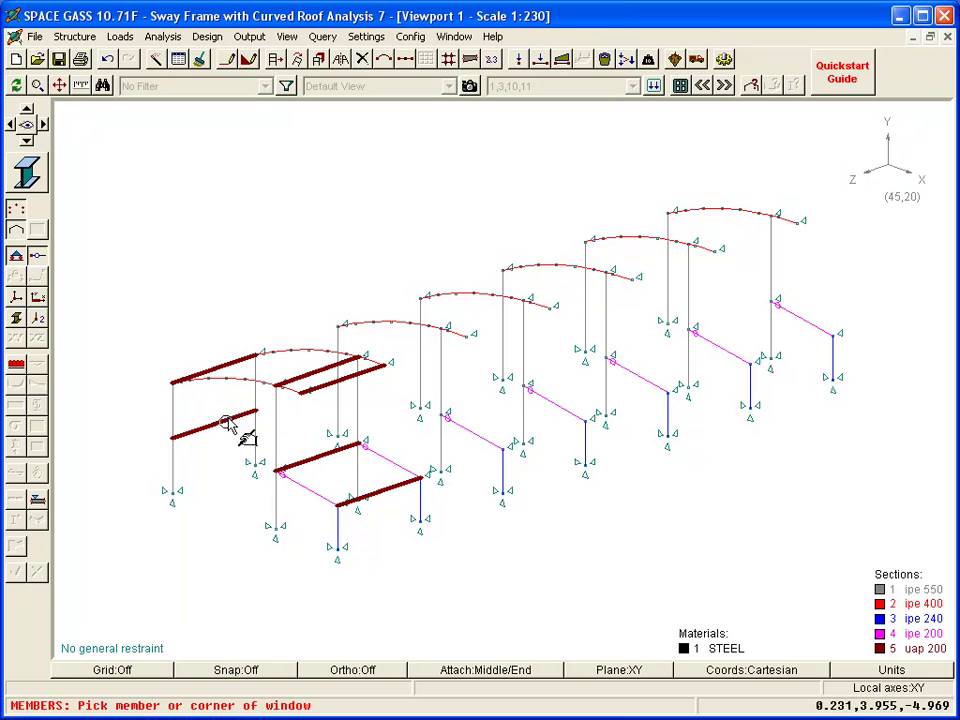
# Copy the struts along a line between adjacent frame nodes, 5 extra copies, without loads.
pyautogui.rightClick(326, 190)
pyautogui.click(335, 280)
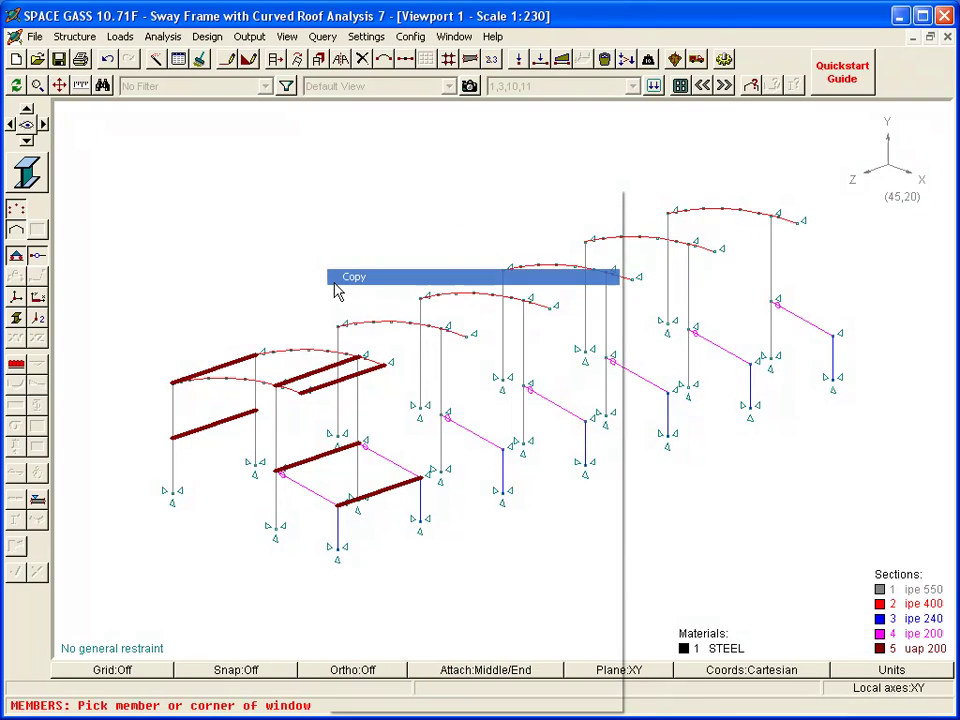
pyautogui.click(343, 293)
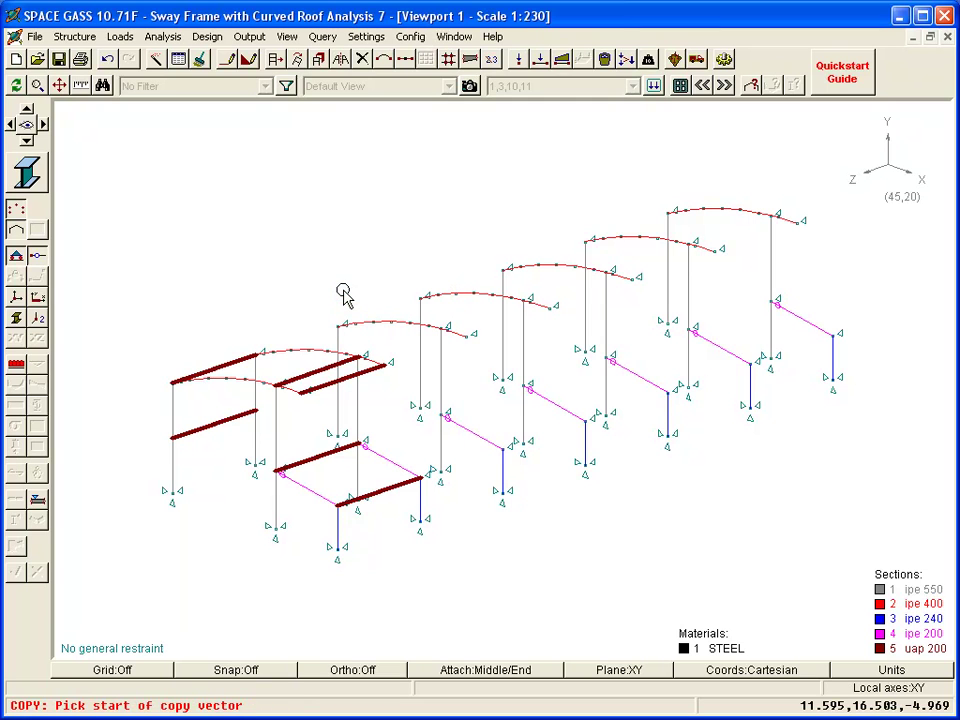
pyautogui.click(472, 340)
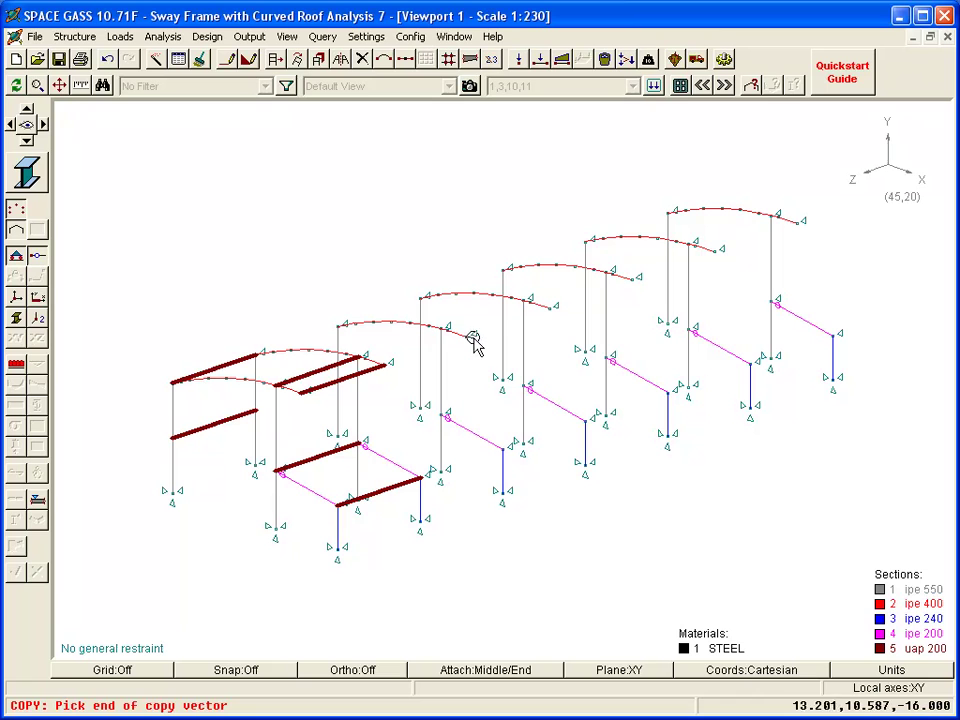
pyautogui.click(549, 311)
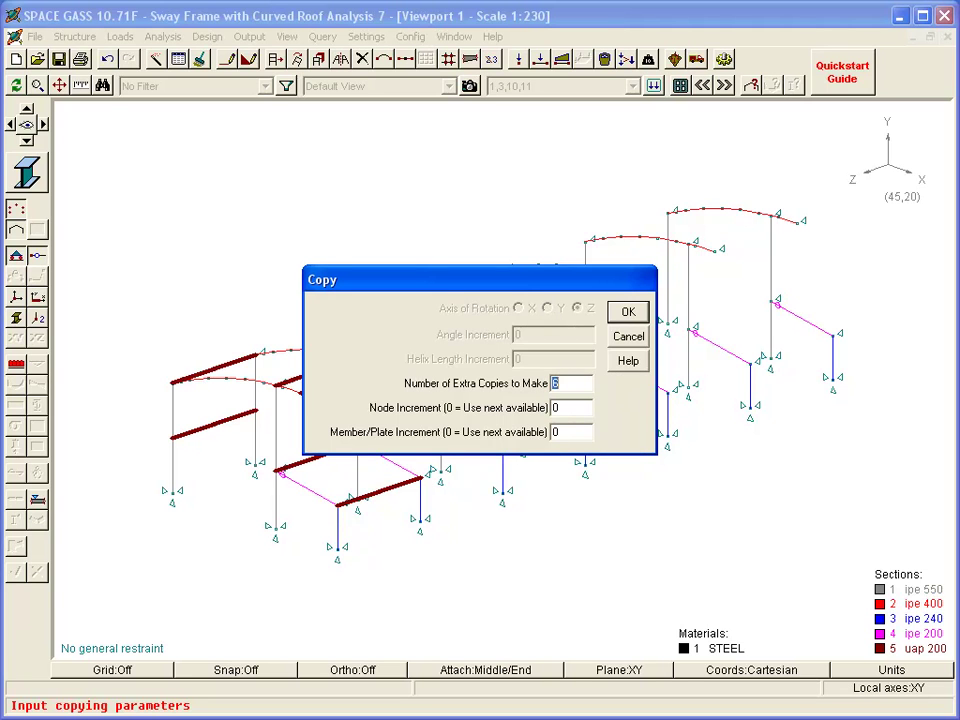
pyautogui.write('5')
pyautogui.click(632, 316)
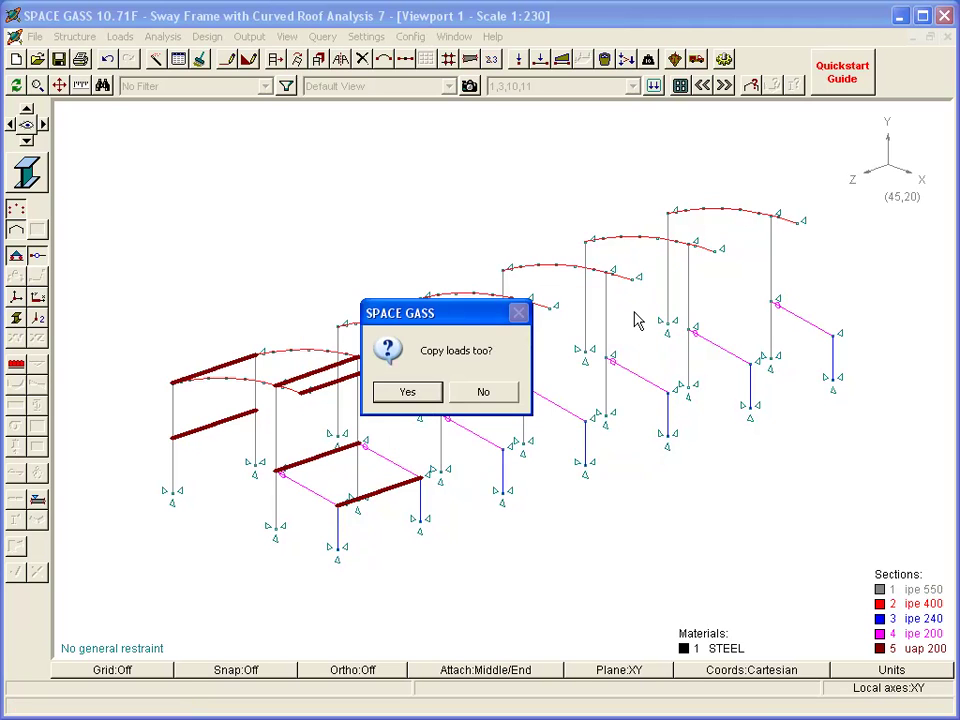
pyautogui.click(488, 392)
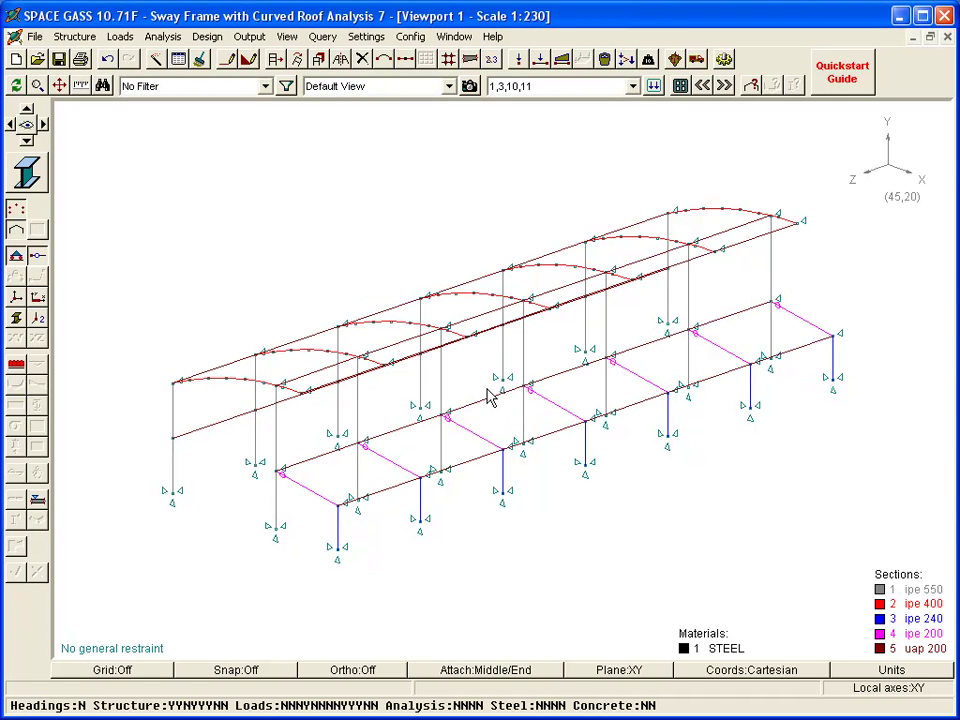
# Draw diagonal X-braces across the first bay's end wall, roof and lower rafter.
pyautogui.click(227, 62)
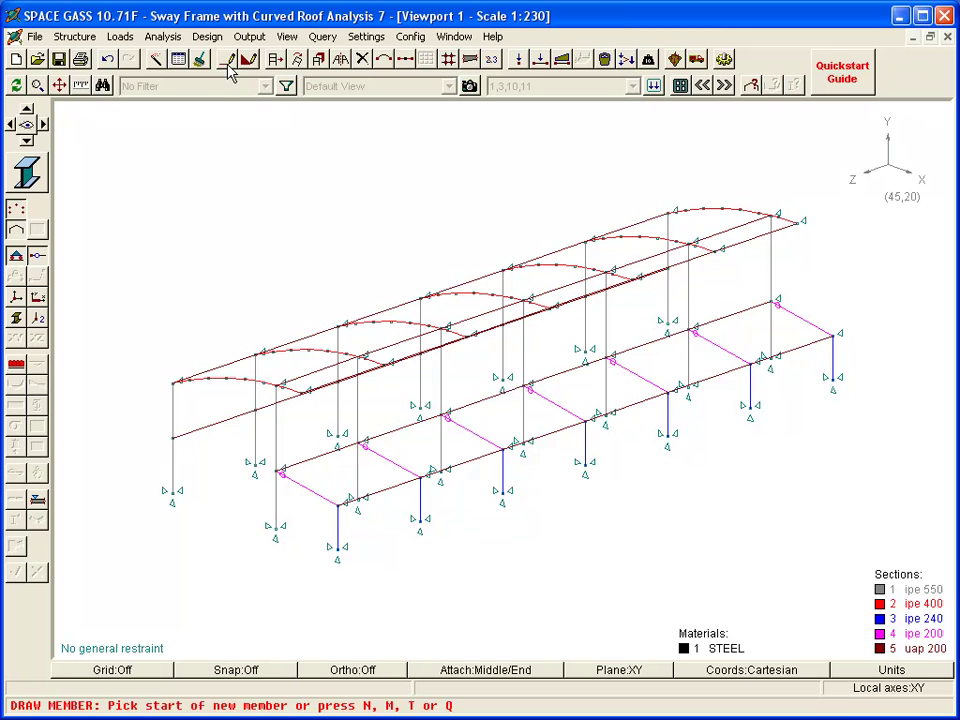
pyautogui.click(172, 491)
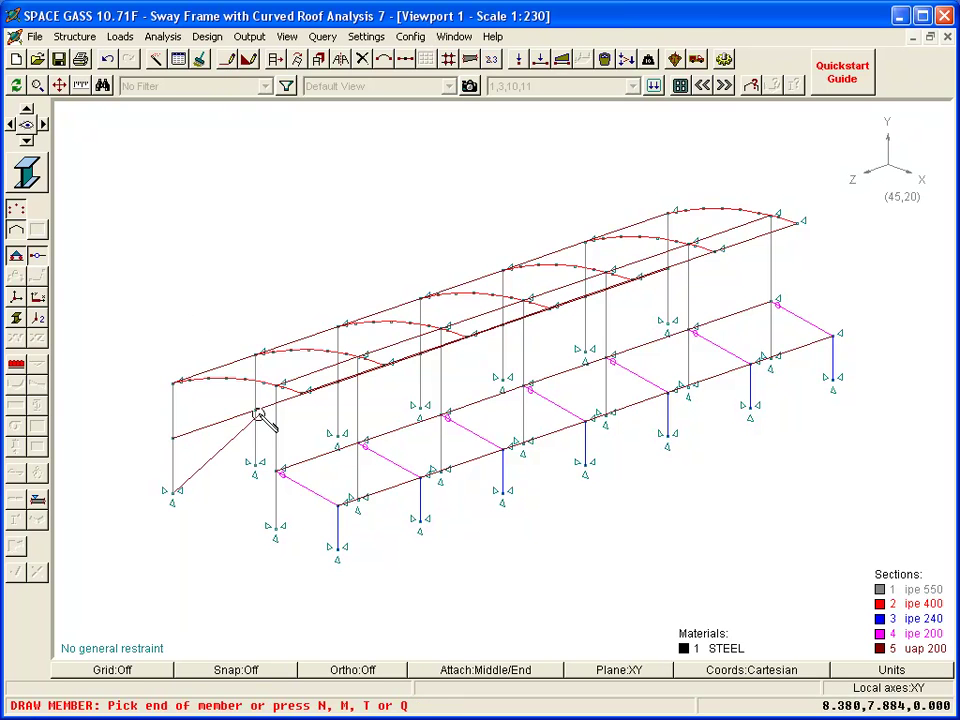
pyautogui.click(174, 383)
pyautogui.click(254, 464)
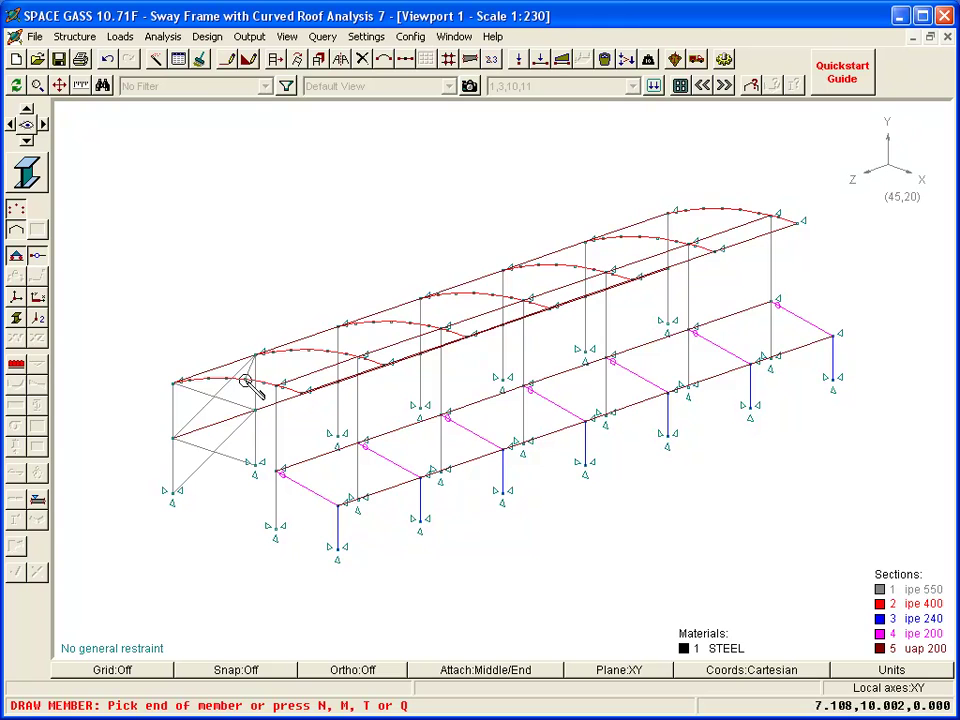
pyautogui.click(298, 394)
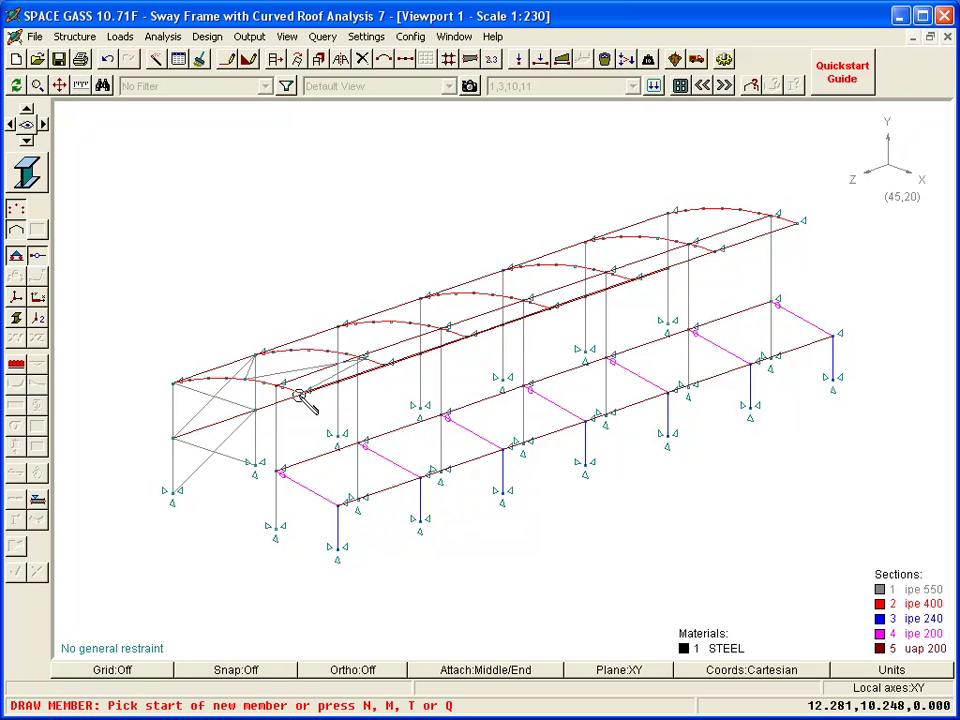
pyautogui.click(372, 366)
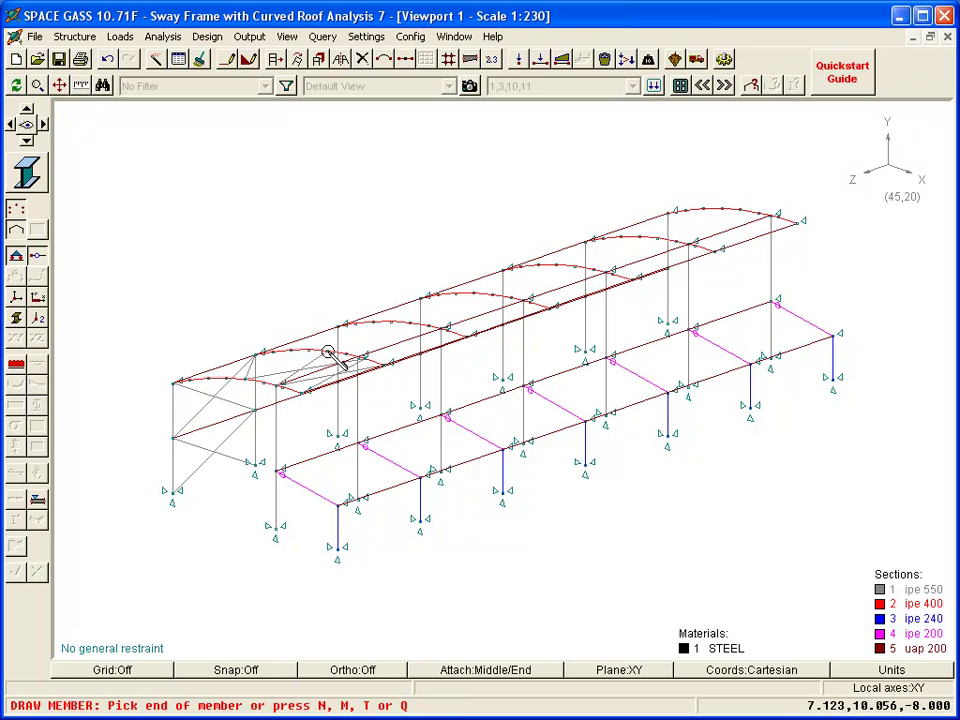
pyautogui.click(174, 383)
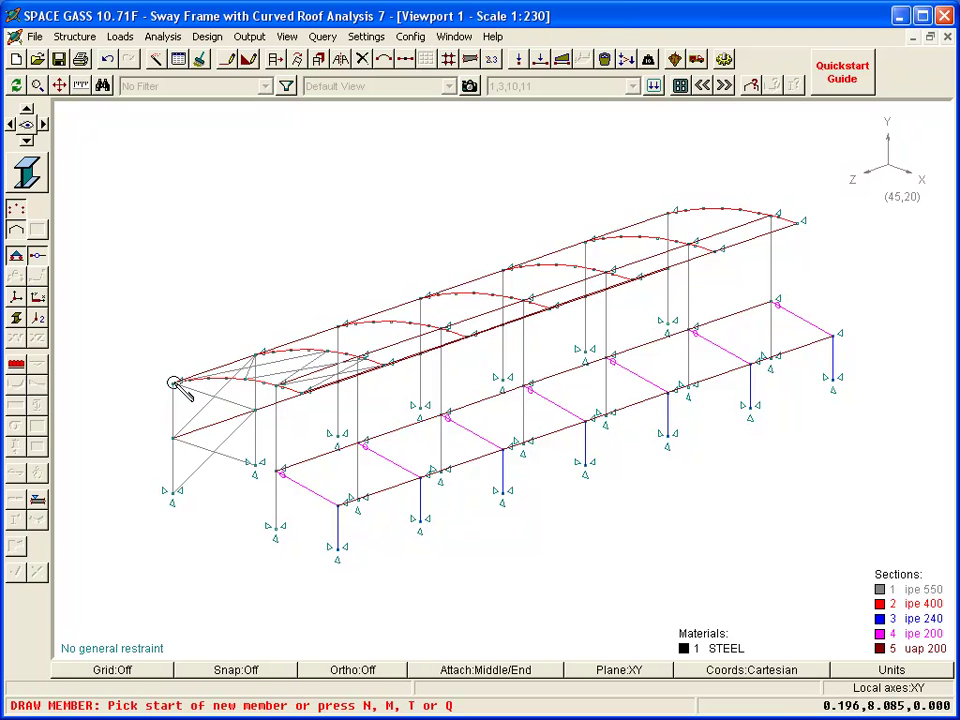
pyautogui.click(275, 469)
pyautogui.click(431, 471)
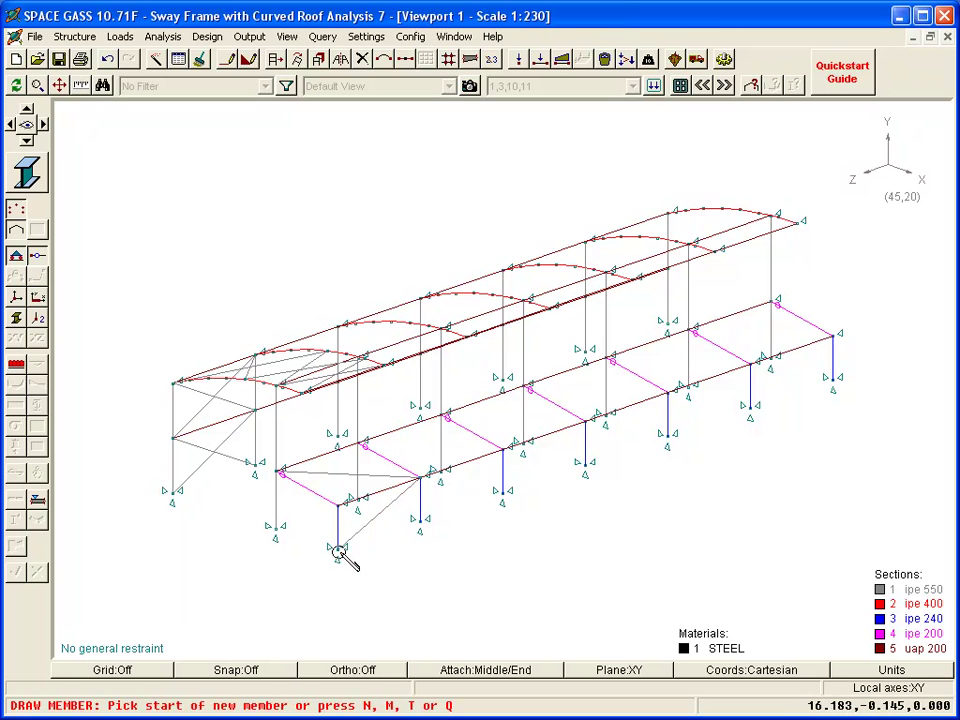
pyautogui.click(412, 531)
pyautogui.click(421, 517)
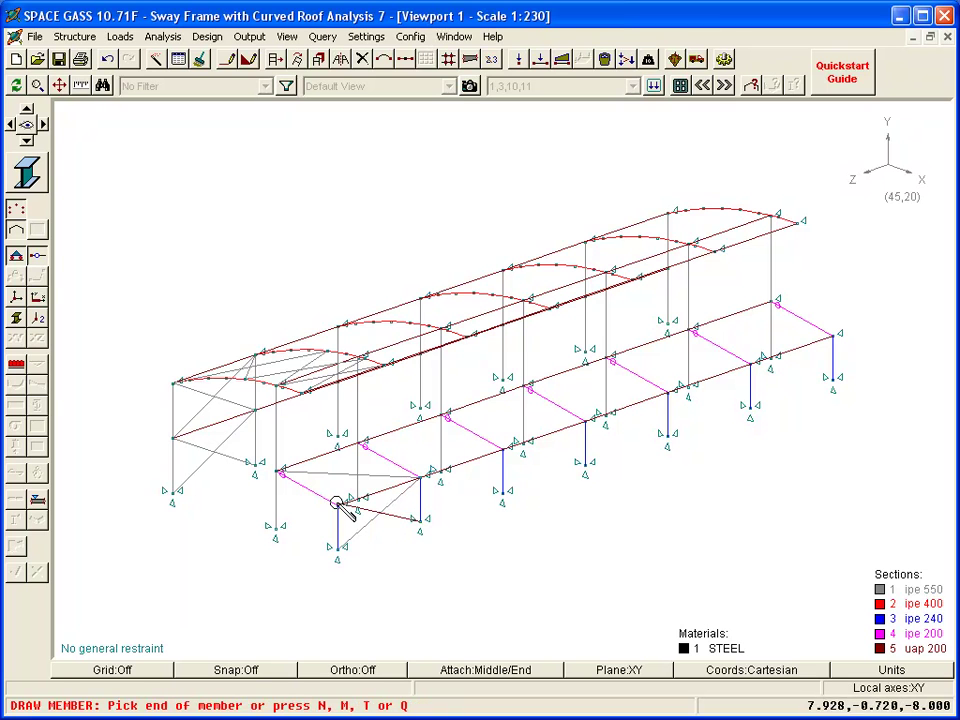
pyautogui.click(356, 440)
pyautogui.press('Escape')
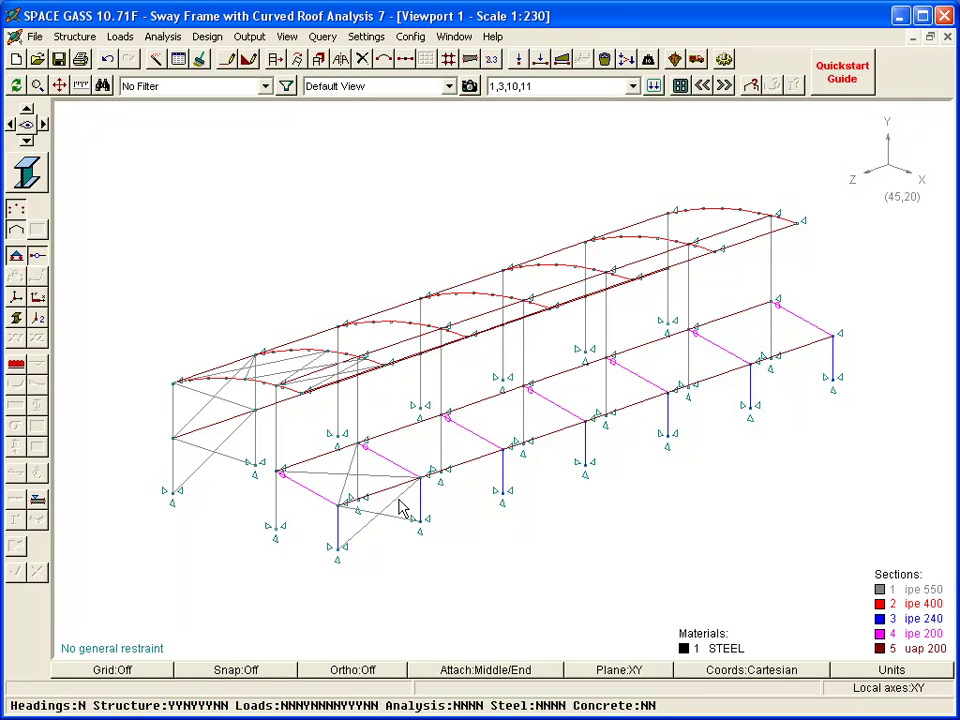
# Select the first bay's roof, end-wall and lower X-brace diagonals.
pyautogui.press('Delete')
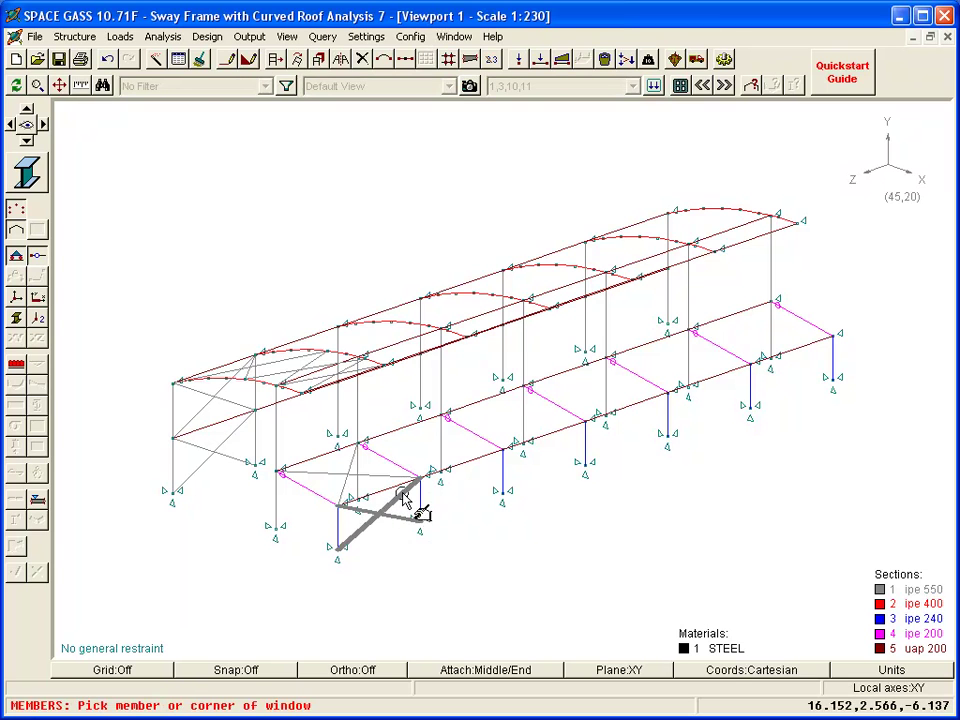
pyautogui.click(392, 482)
pyautogui.click(360, 492)
pyautogui.click(345, 492)
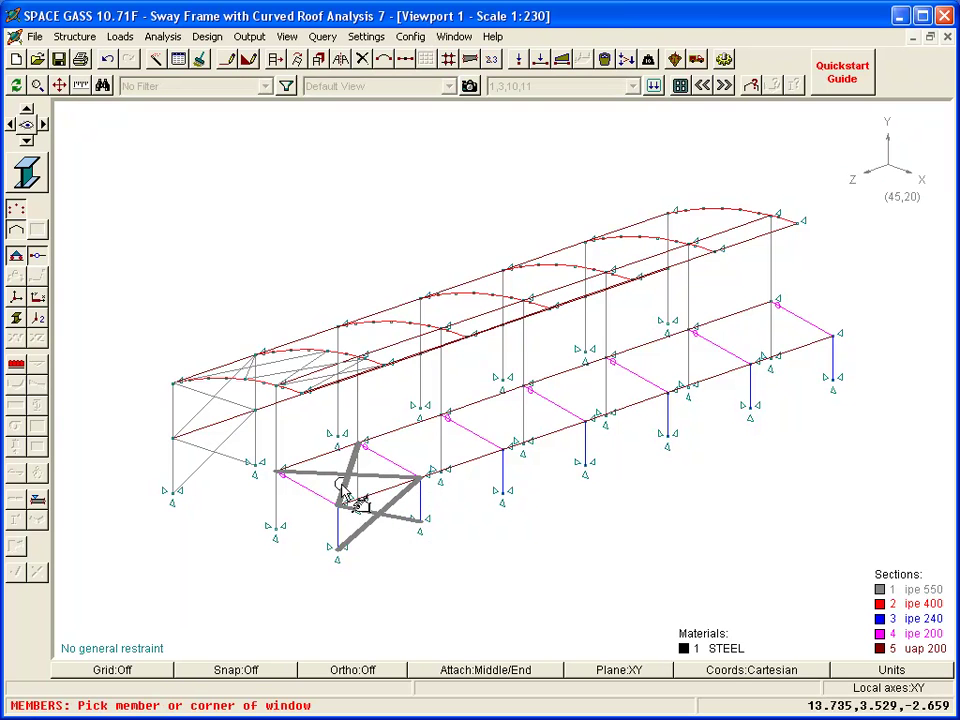
pyautogui.click(315, 362)
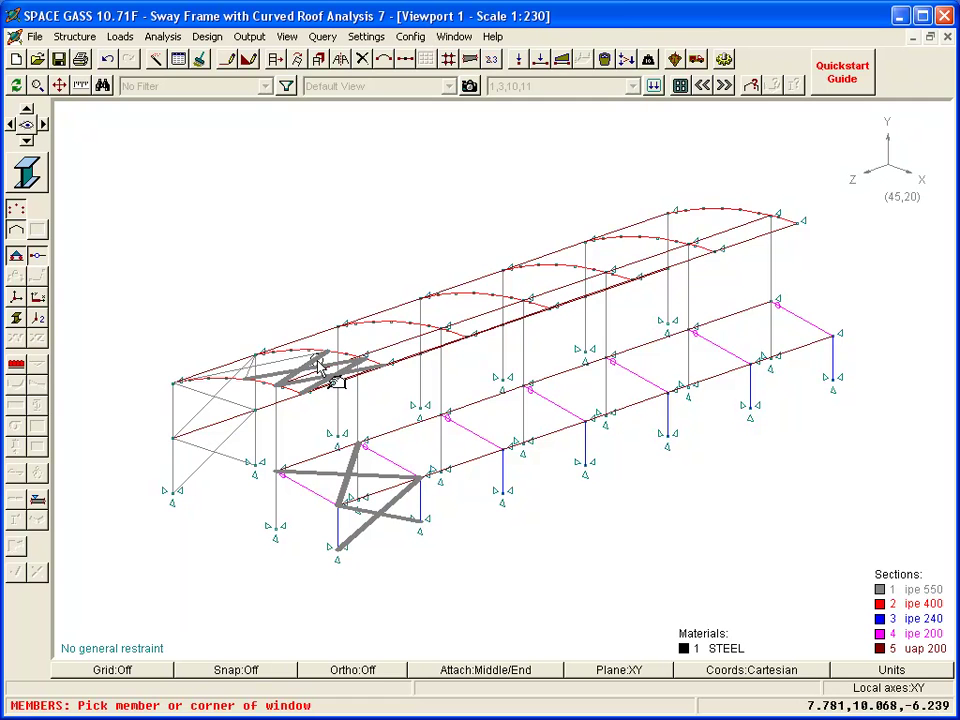
pyautogui.click(296, 358)
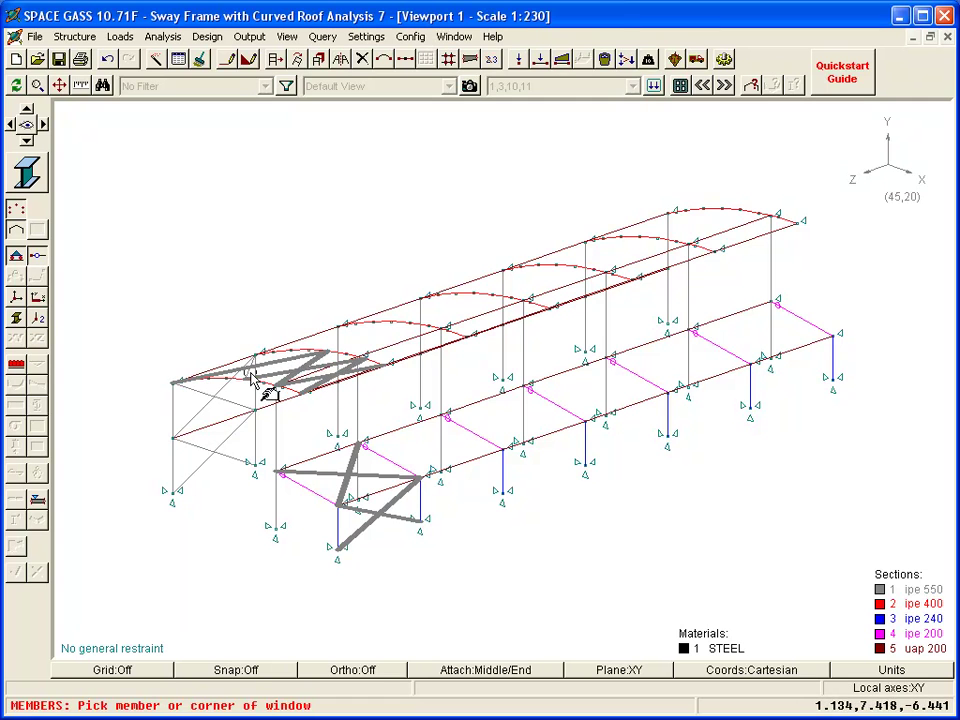
pyautogui.click(257, 370)
pyautogui.click(221, 392)
pyautogui.click(204, 392)
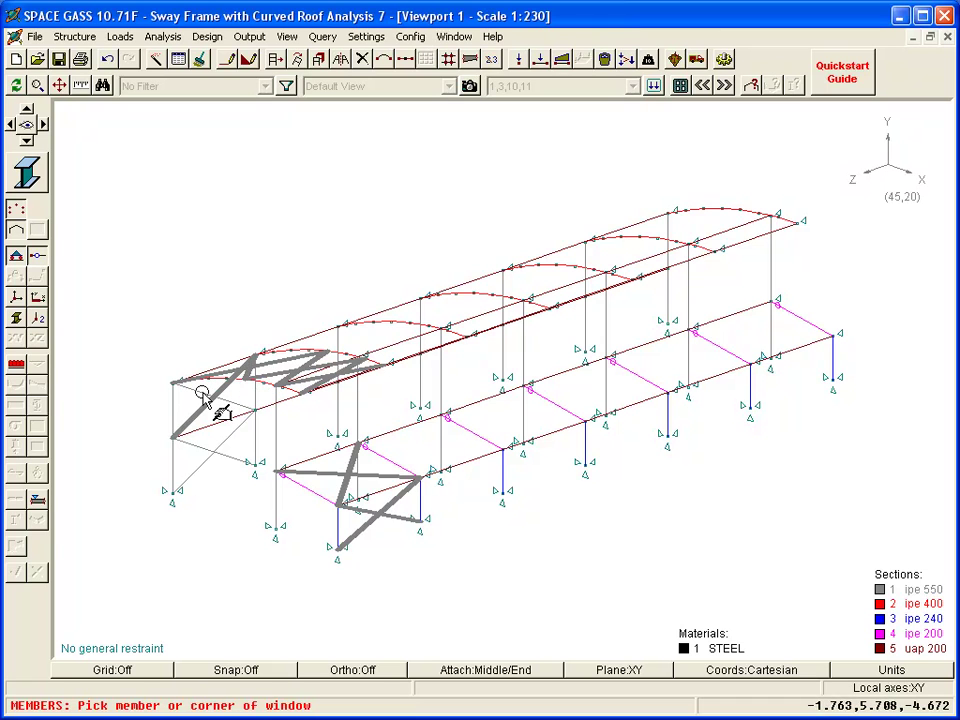
pyautogui.click(230, 438)
pyautogui.click(235, 462)
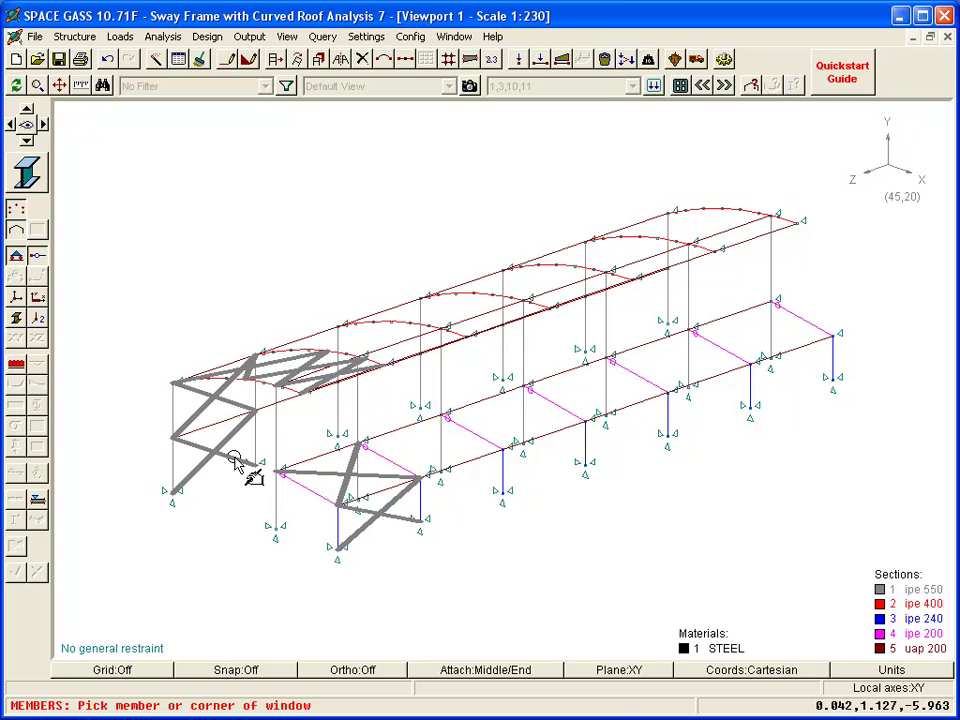
# Assign the selected braces section 6, the Euro2 l 50x50x5 equal angle.
pyautogui.rightClick(323, 202)
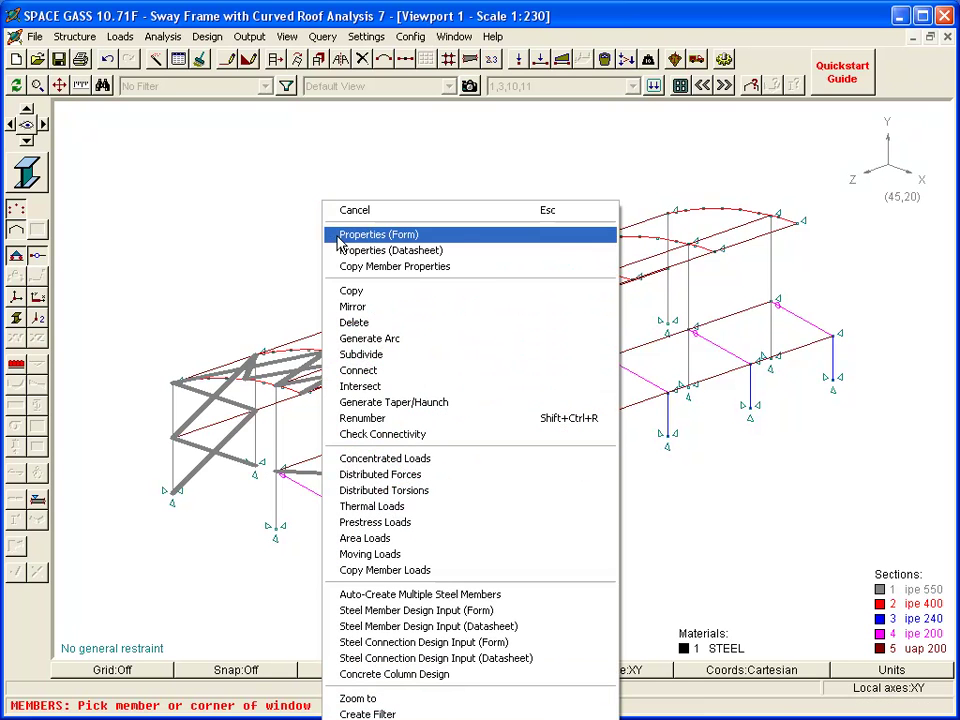
pyautogui.click(337, 235)
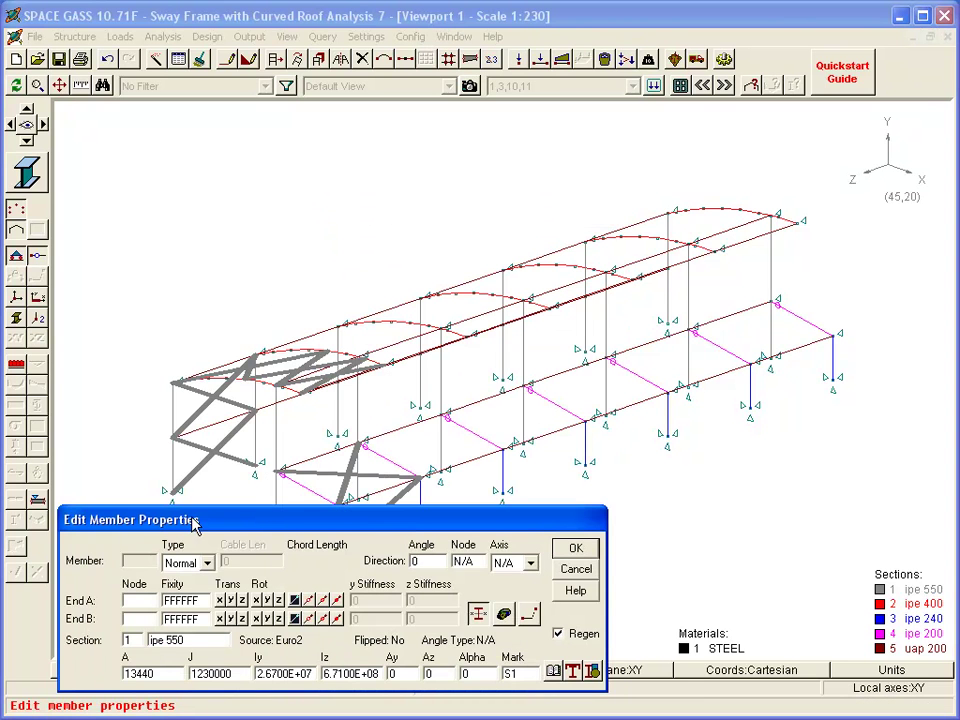
pyautogui.click(139, 640)
pyautogui.doubleClick(139, 640)
pyautogui.write('6')
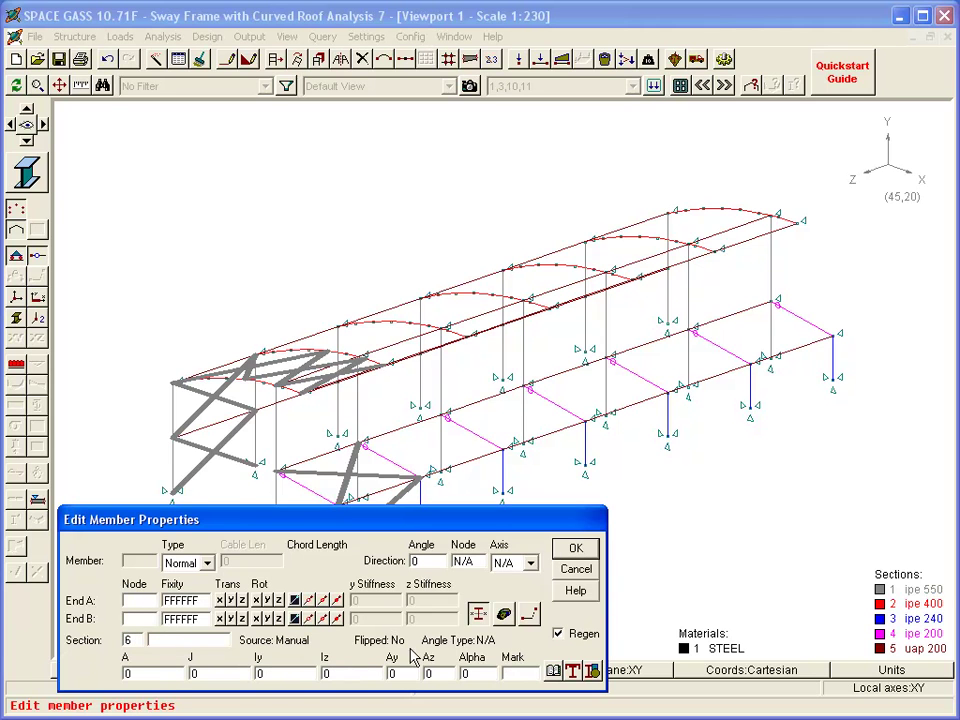
pyautogui.click(553, 671)
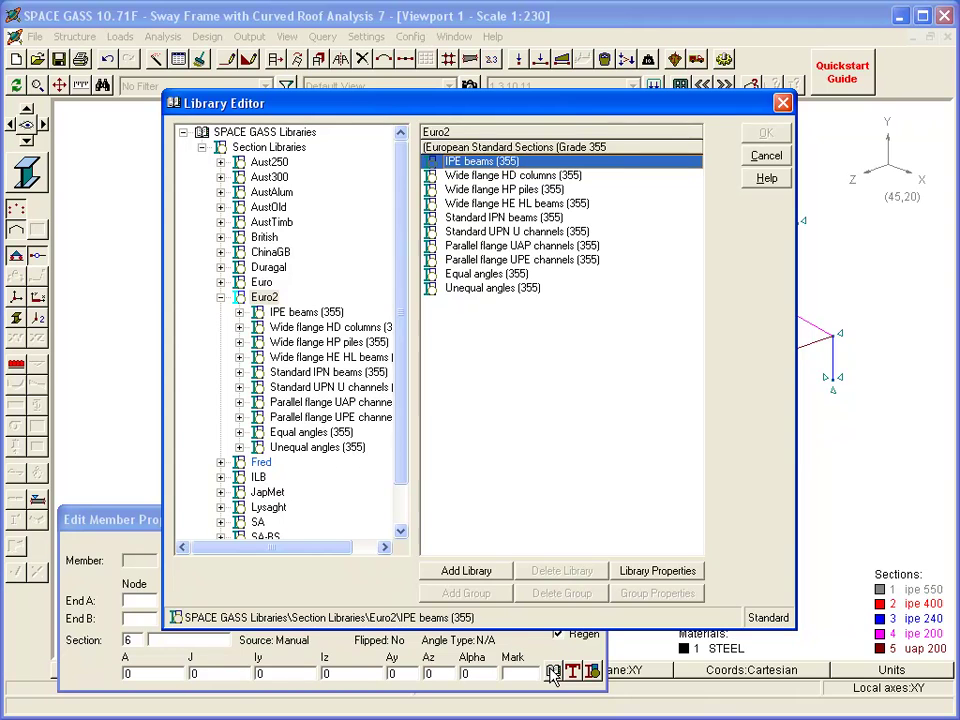
pyautogui.click(239, 432)
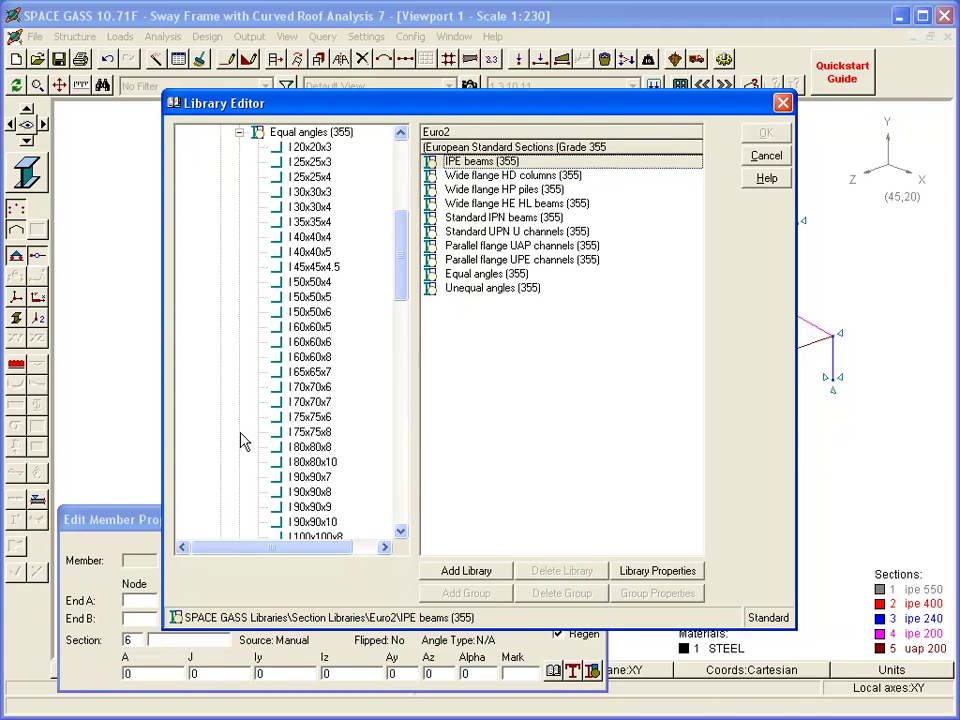
pyautogui.click(316, 298)
pyautogui.doubleClick(316, 298)
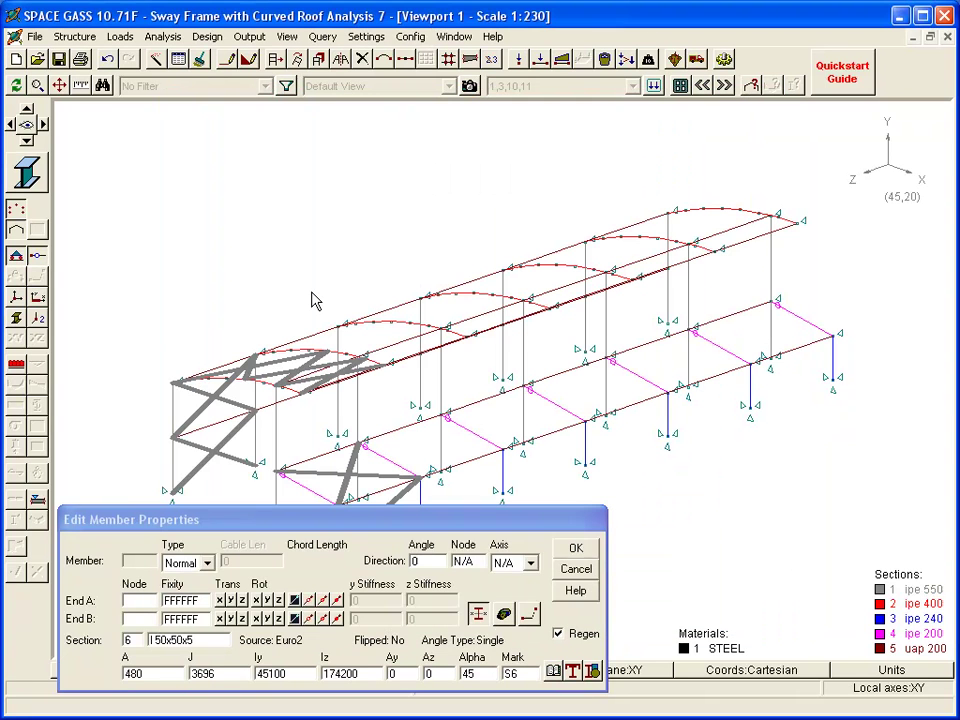
pyautogui.click(573, 550)
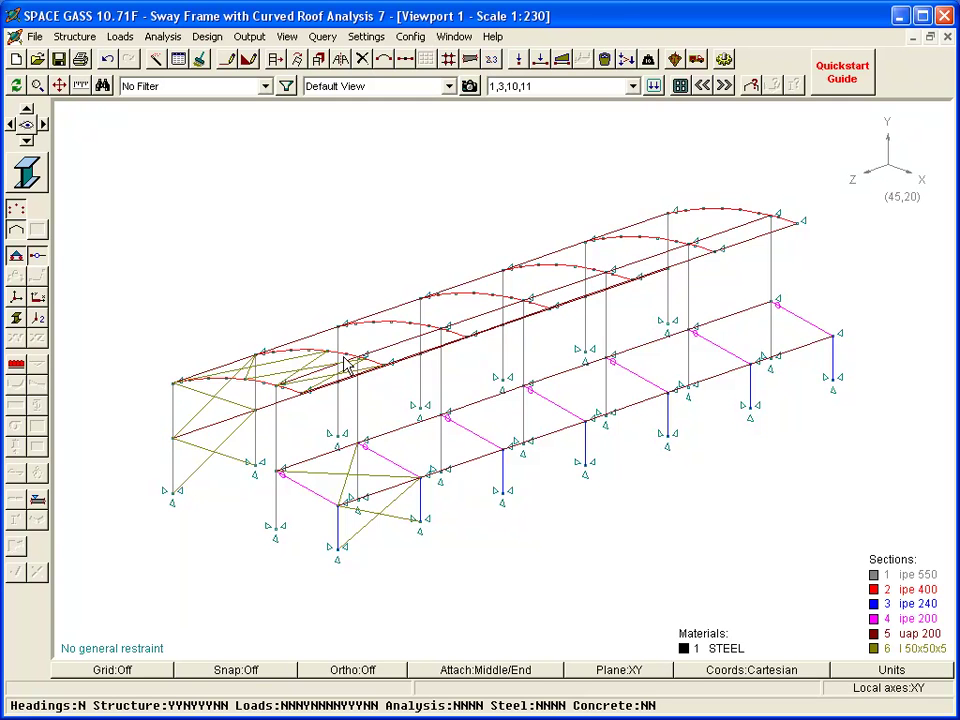
# Use Find to select all members with section number 6.
pyautogui.click(102, 86)
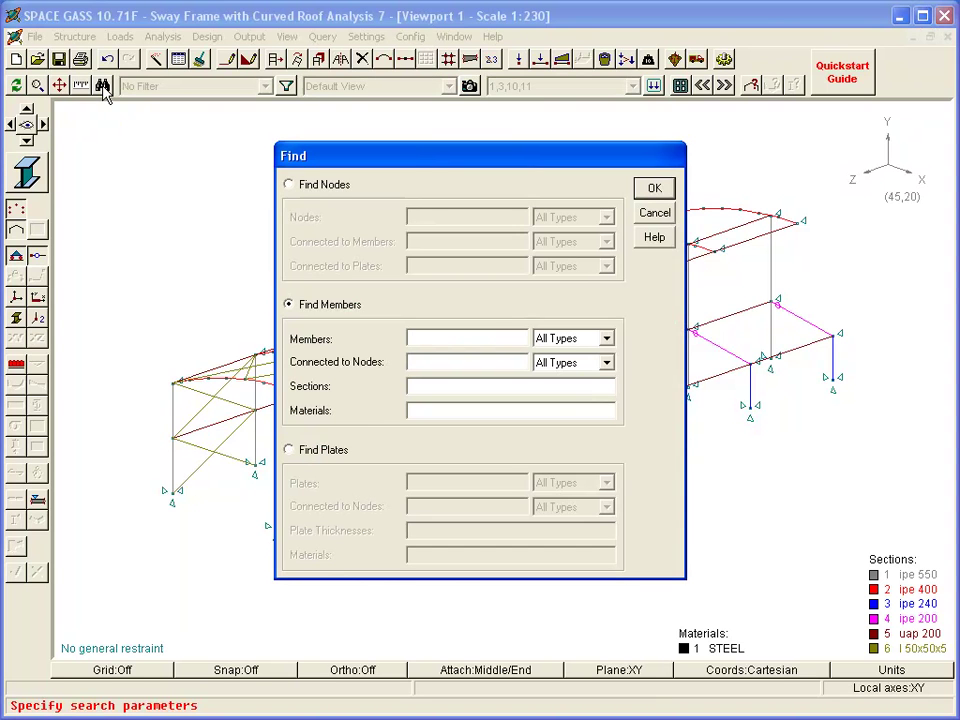
pyautogui.click(425, 385)
pyautogui.write('6')
pyautogui.click(656, 189)
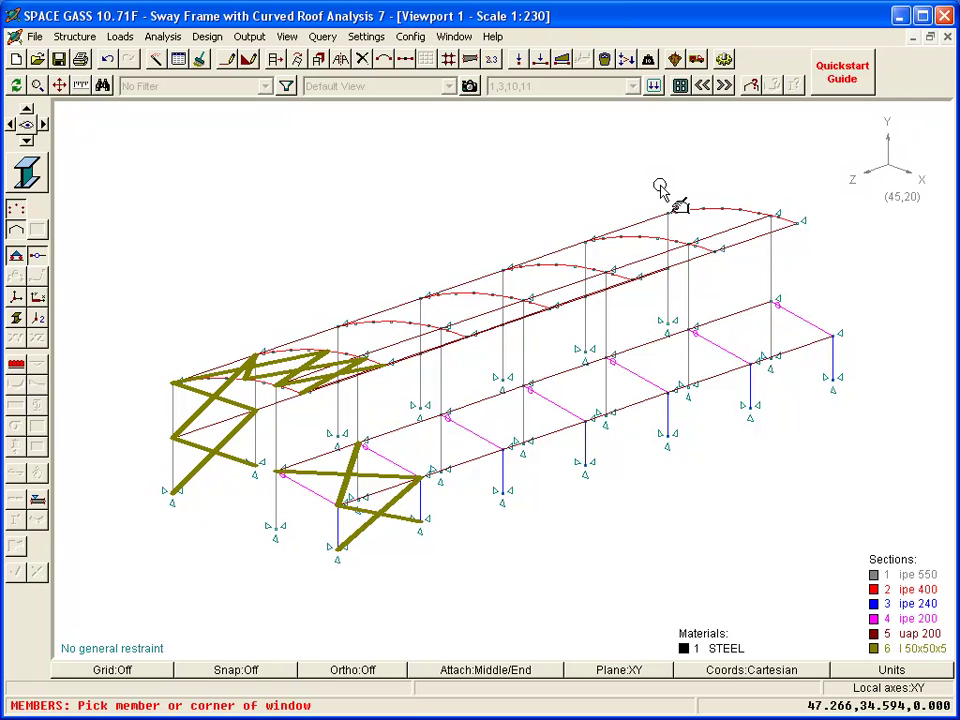
# Copy the section-6 bracing once from the near to the far end roof node, without loads.
pyautogui.rightClick(378, 173)
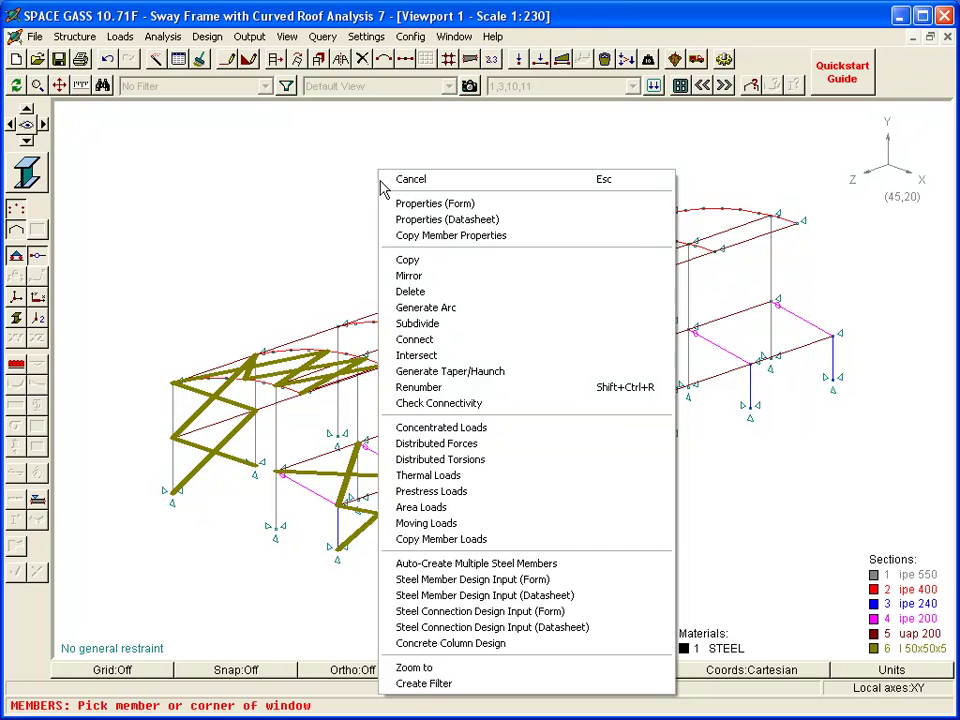
pyautogui.click(393, 259)
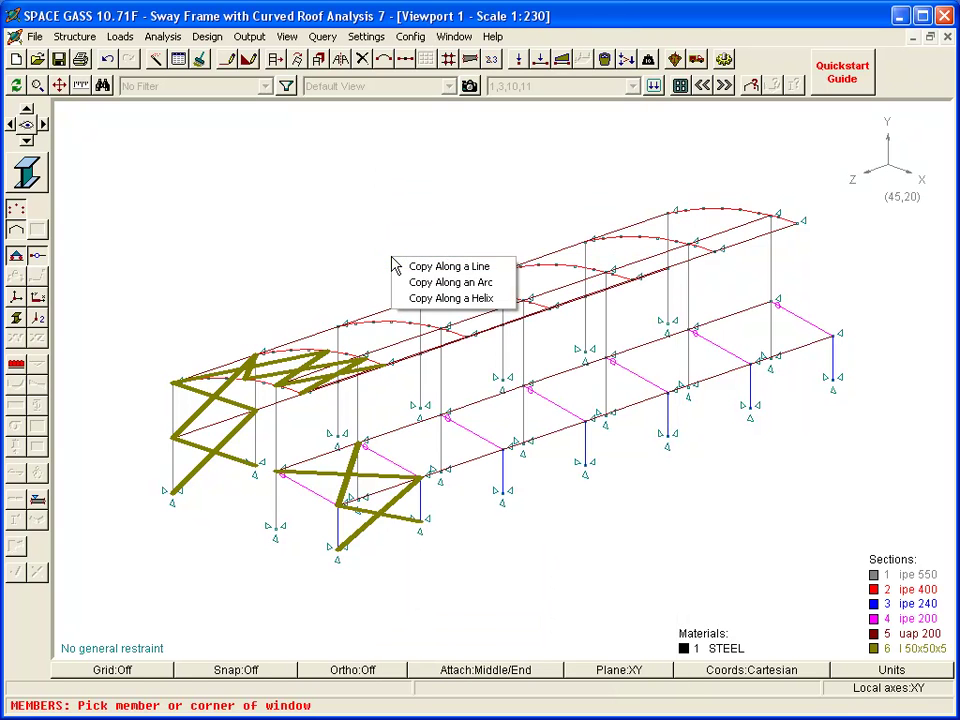
pyautogui.click(399, 267)
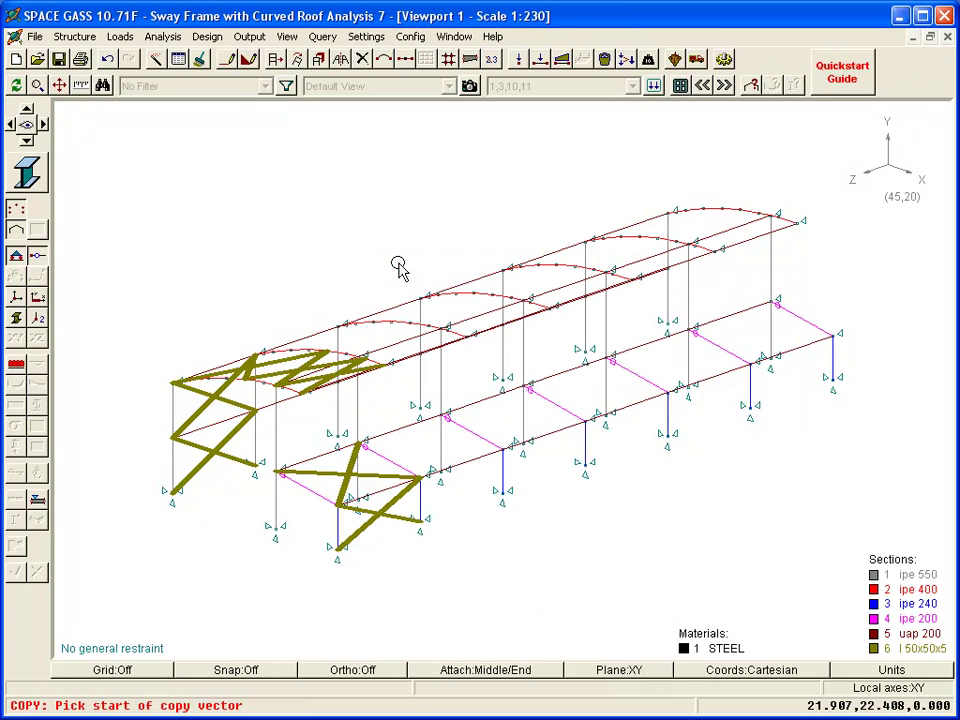
pyautogui.click(385, 370)
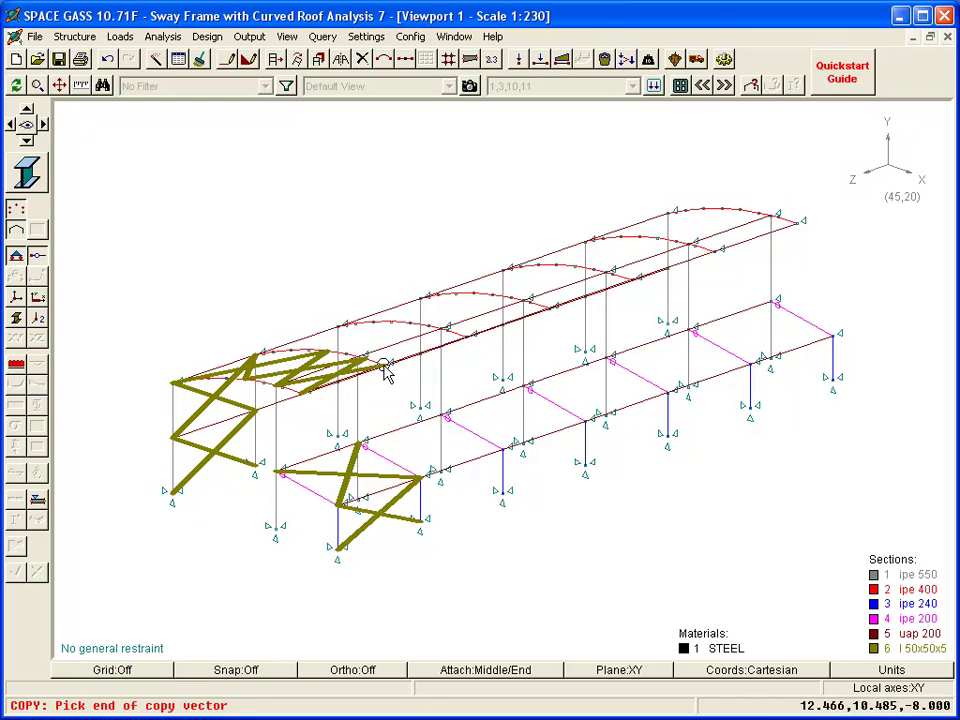
pyautogui.click(801, 225)
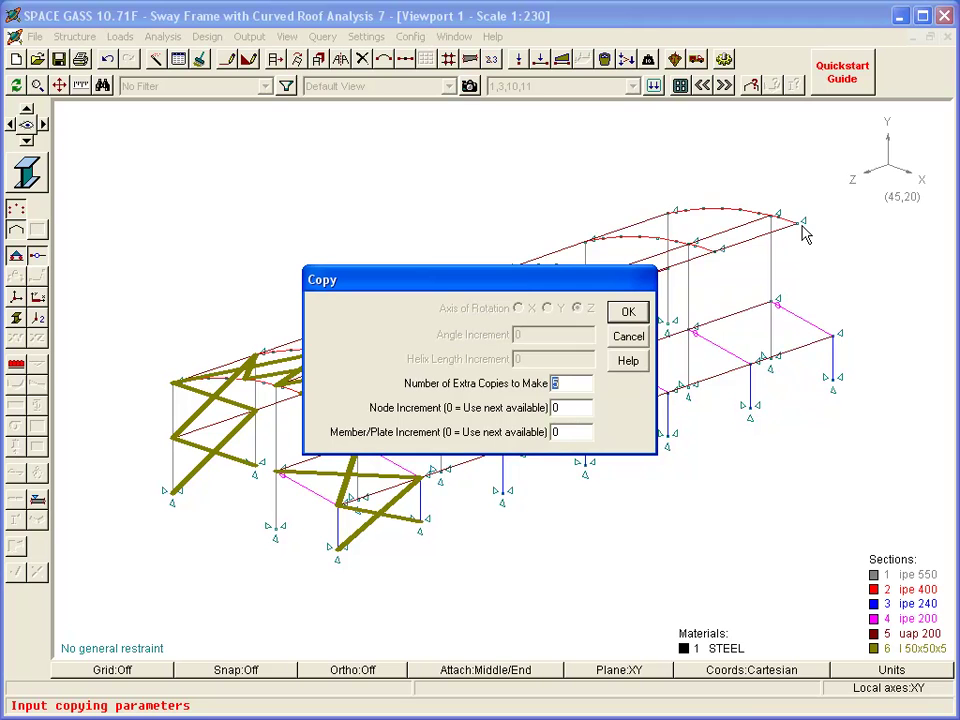
pyautogui.write('1')
pyautogui.click(626, 316)
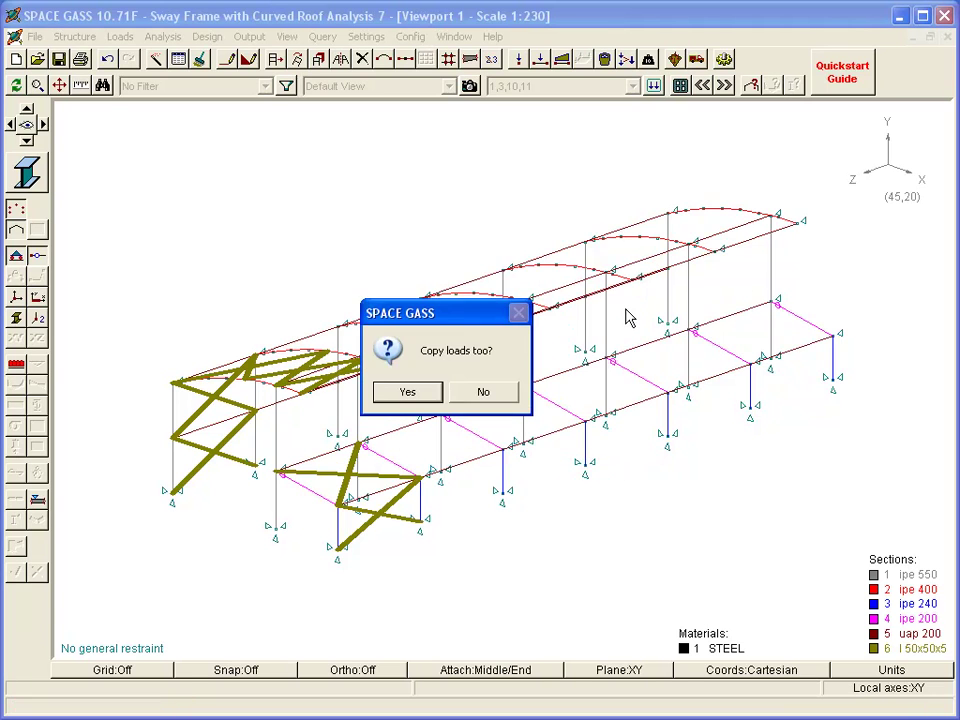
pyautogui.click(492, 394)
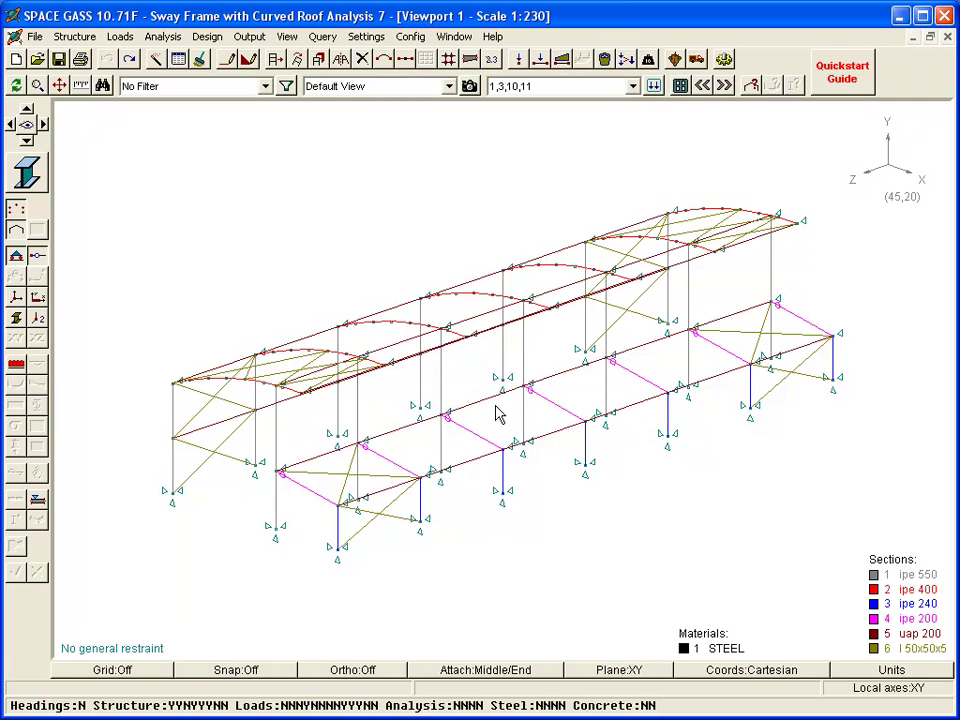
# From the side elevation, window-select the roof and eave nodes above the column bases.
pyautogui.press('Down')
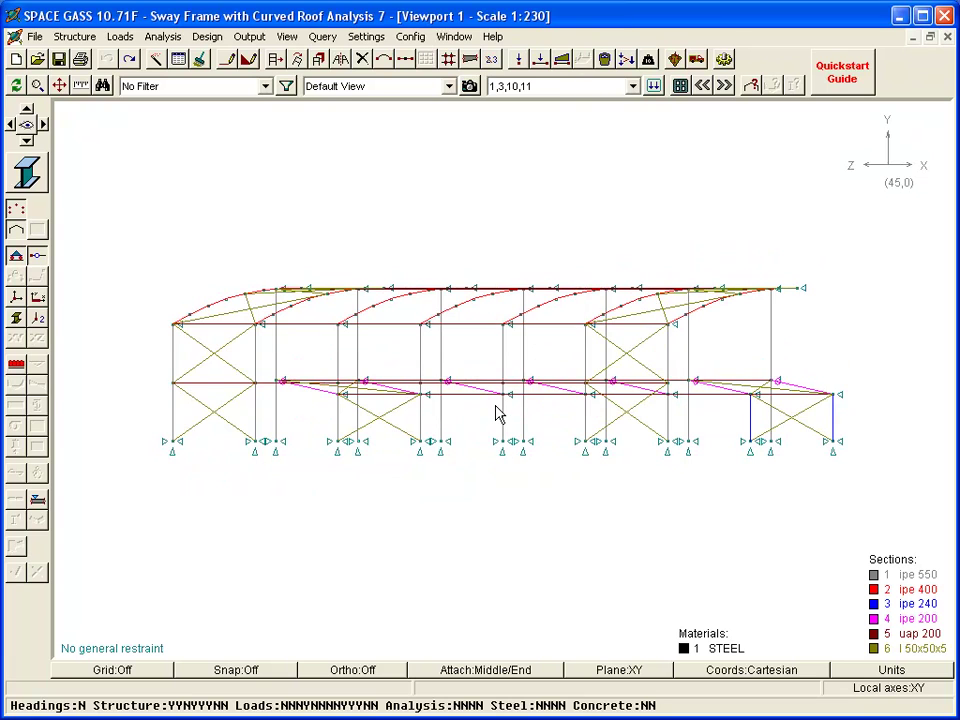
pyautogui.click(148, 415)
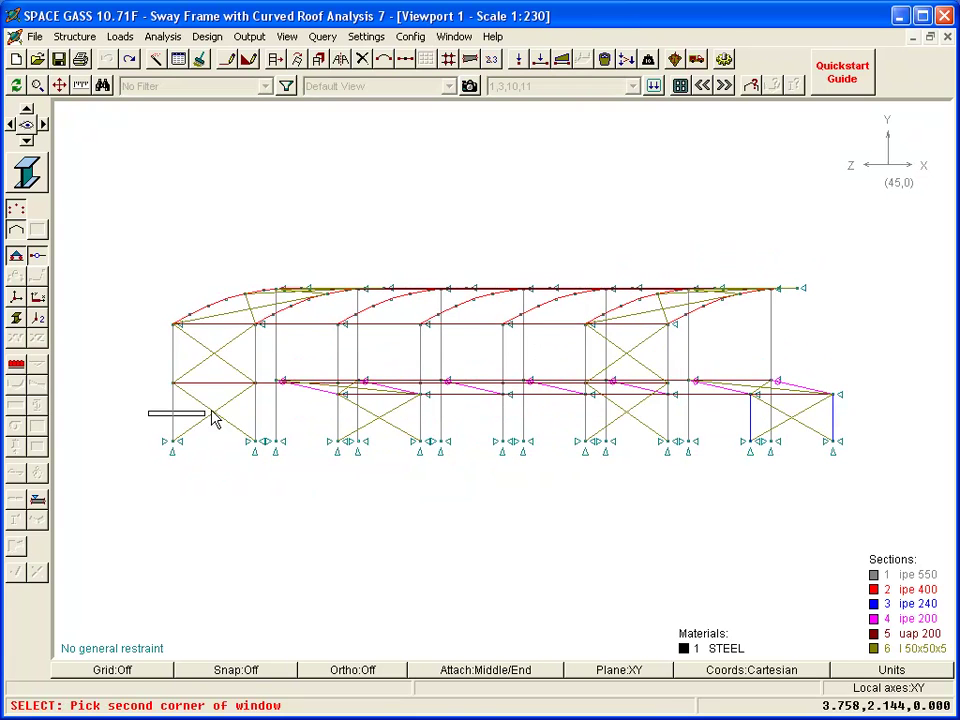
pyautogui.rightClick(872, 266)
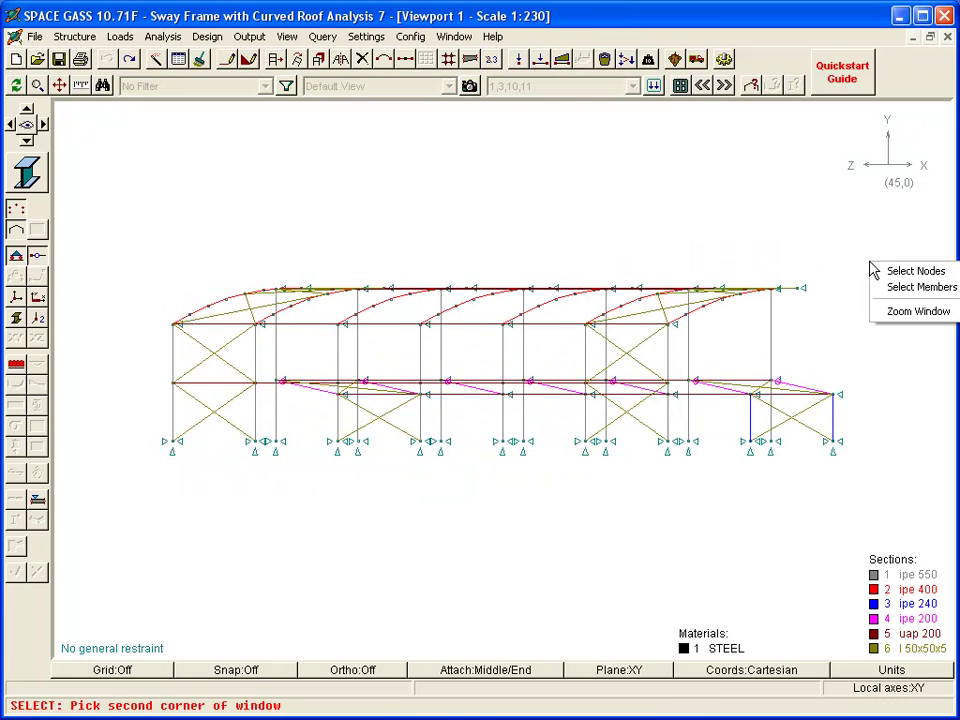
pyautogui.click(877, 276)
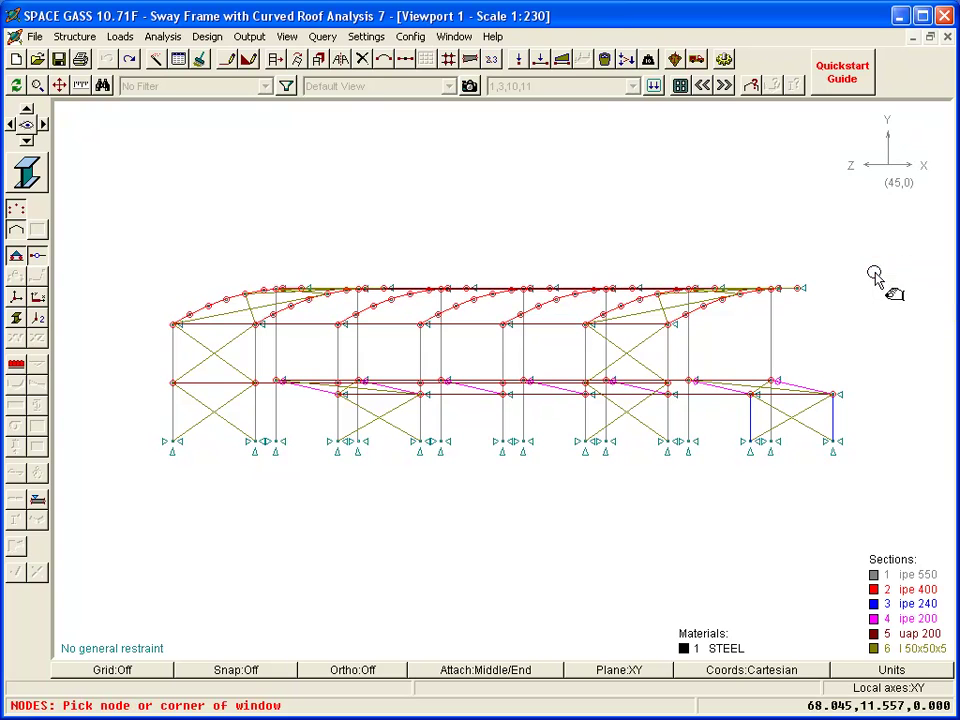
# Set the restraint of the selected nodes to NONE and return to the 3D view.
pyautogui.rightClick(563, 197)
pyautogui.click(585, 226)
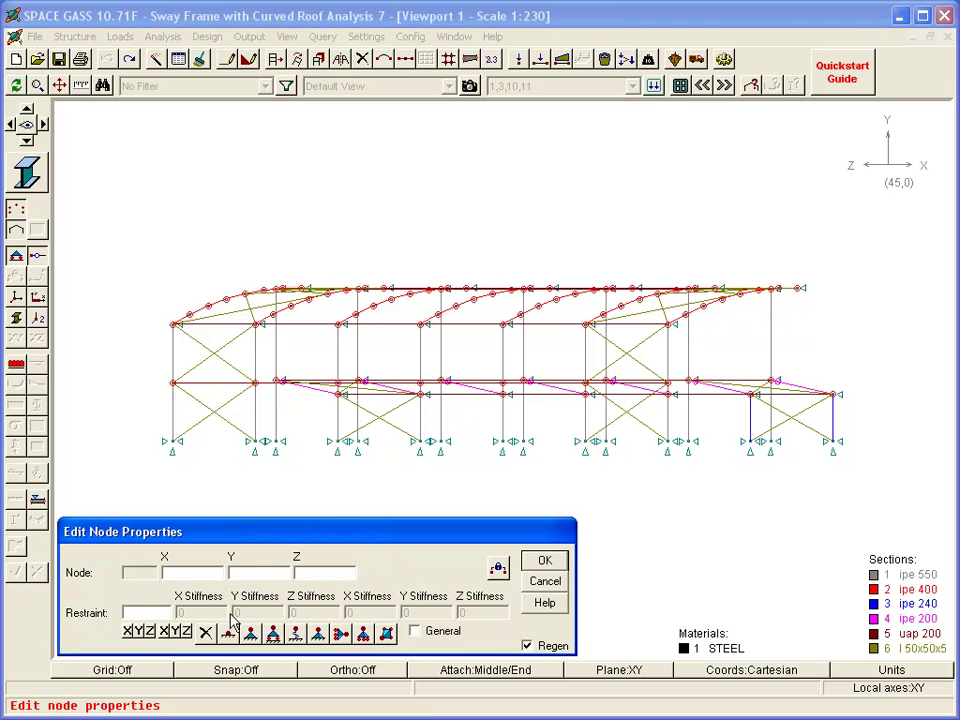
pyautogui.click(205, 634)
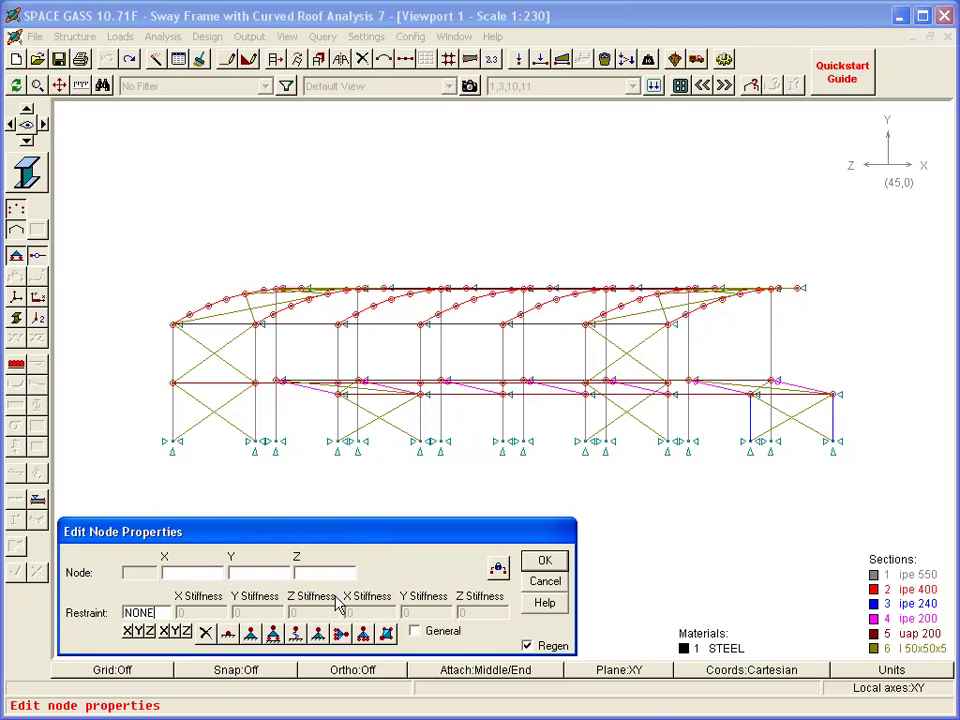
pyautogui.click(546, 561)
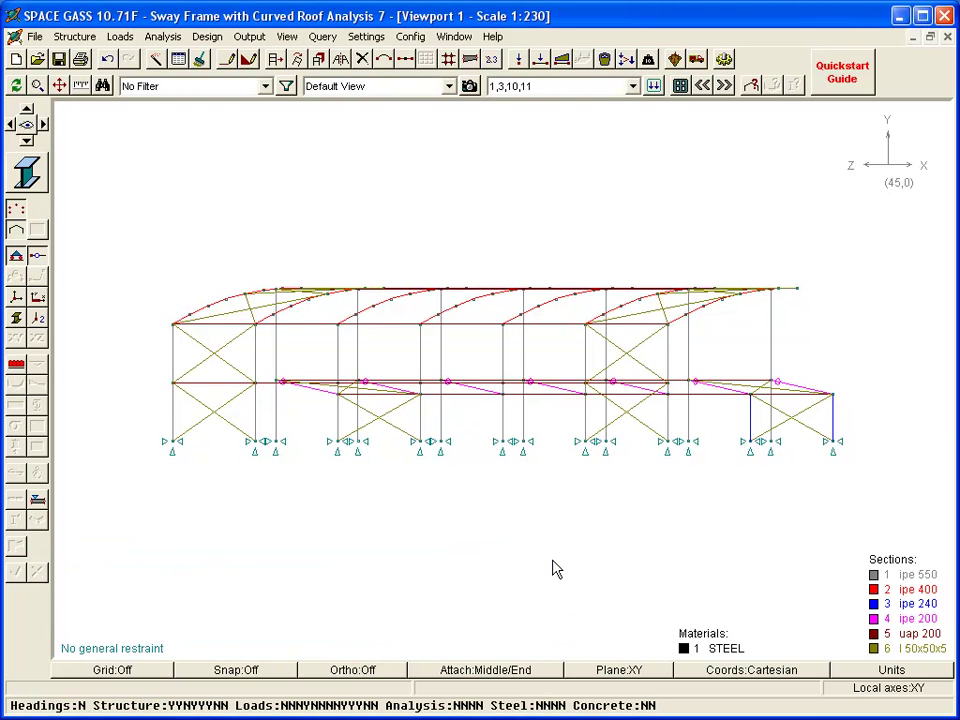
pyautogui.press('Up')
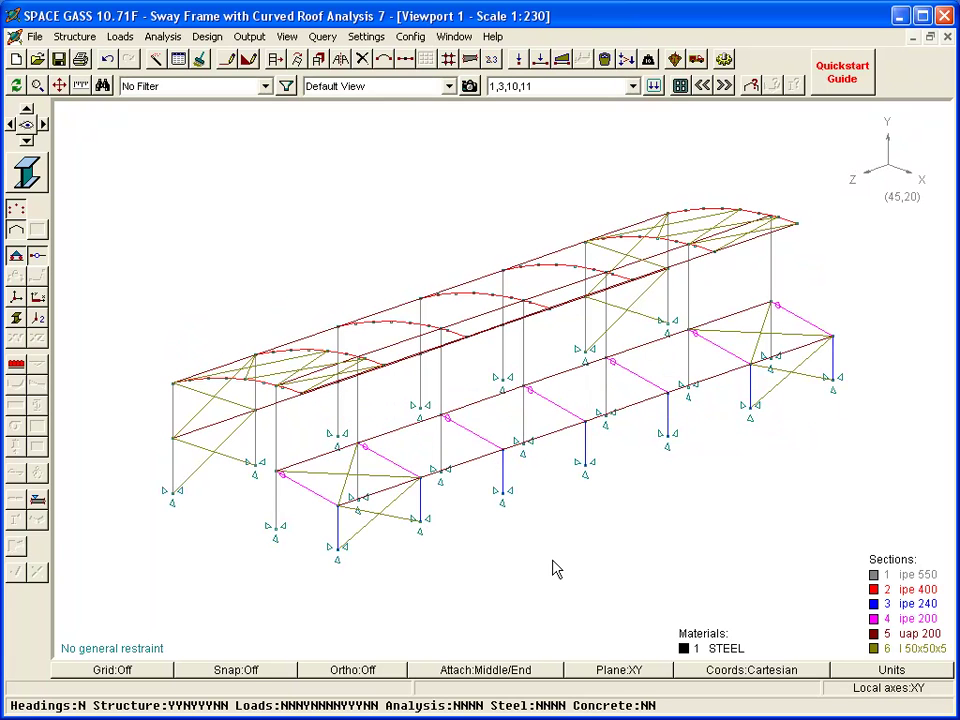